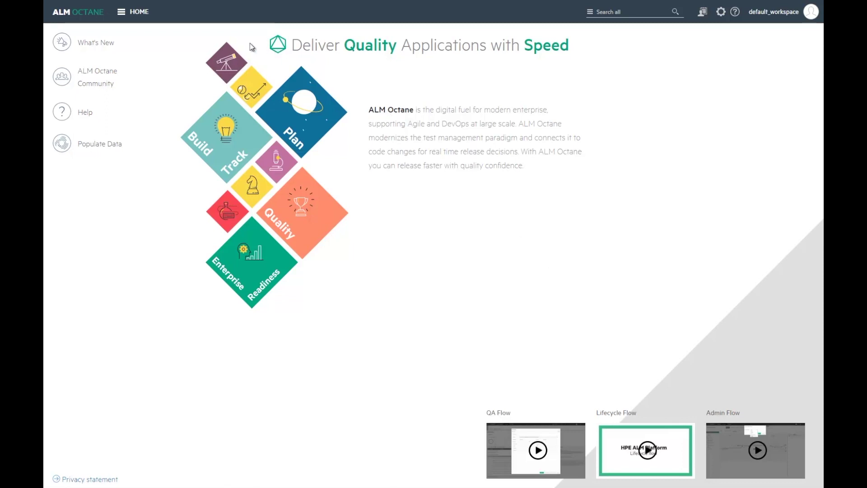
# Open the New Chat requirement in the Chat document under Requirements Authoring
pyautogui.click(122, 12)
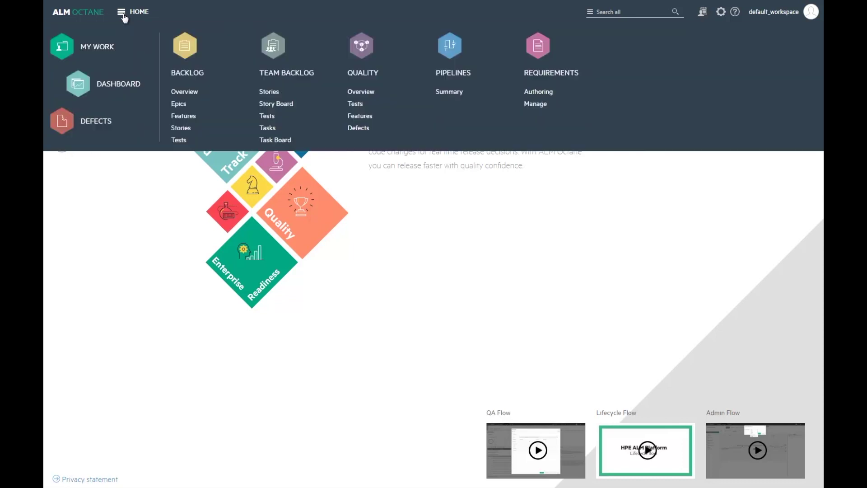
pyautogui.click(539, 92)
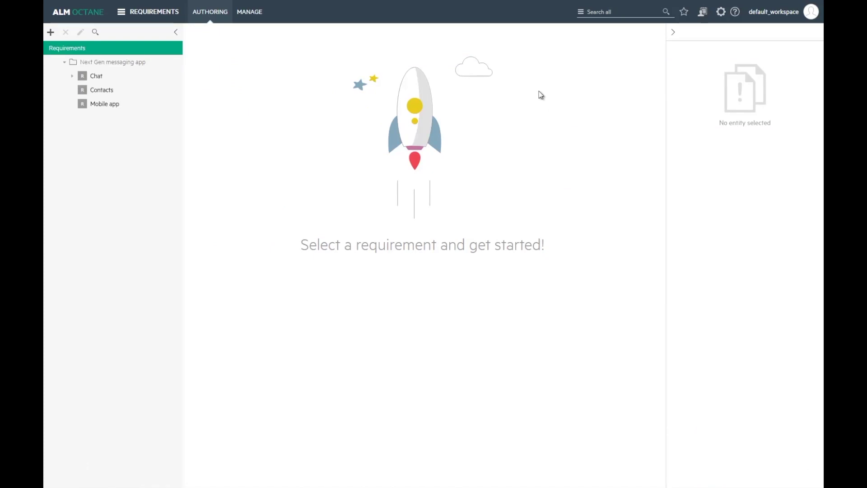
pyautogui.click(108, 76)
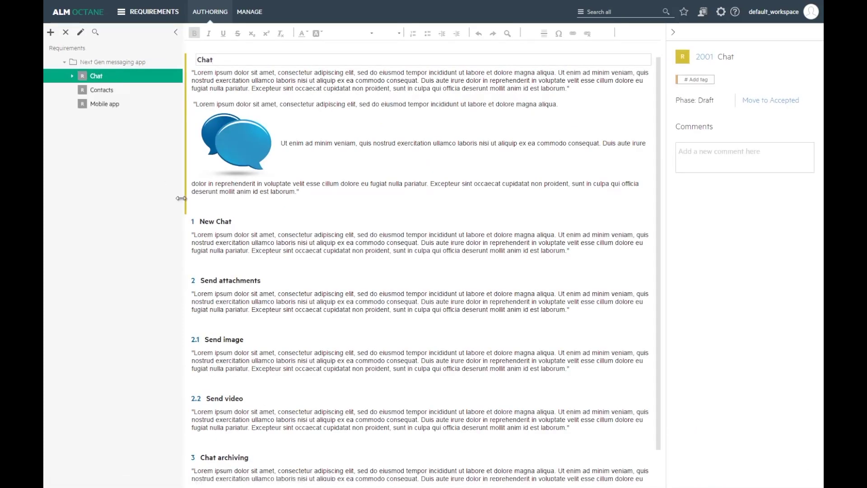
pyautogui.click(193, 222)
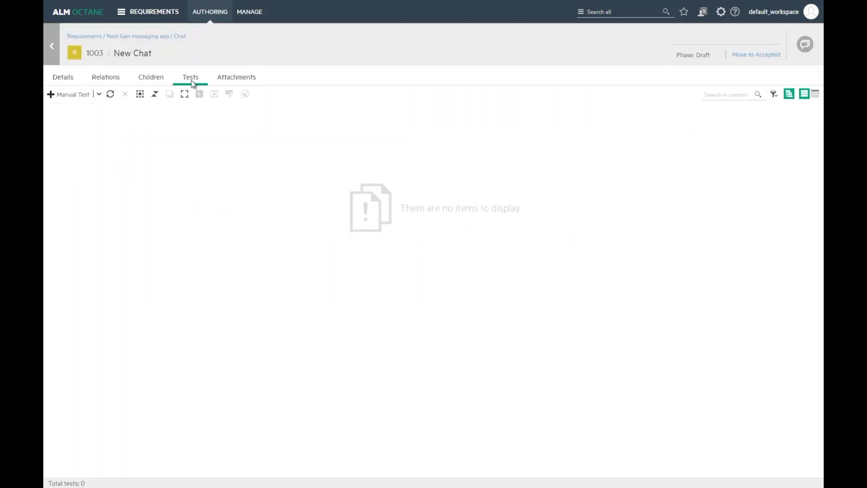
# Add a manual test named 'Check that I can start a new chat' to the requirement
pyautogui.click(76, 96)
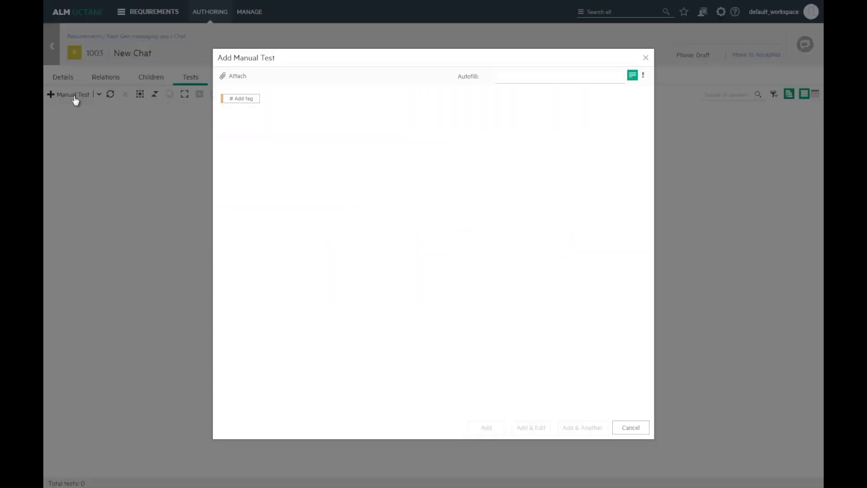
pyautogui.write('Check that I can start a new chat')
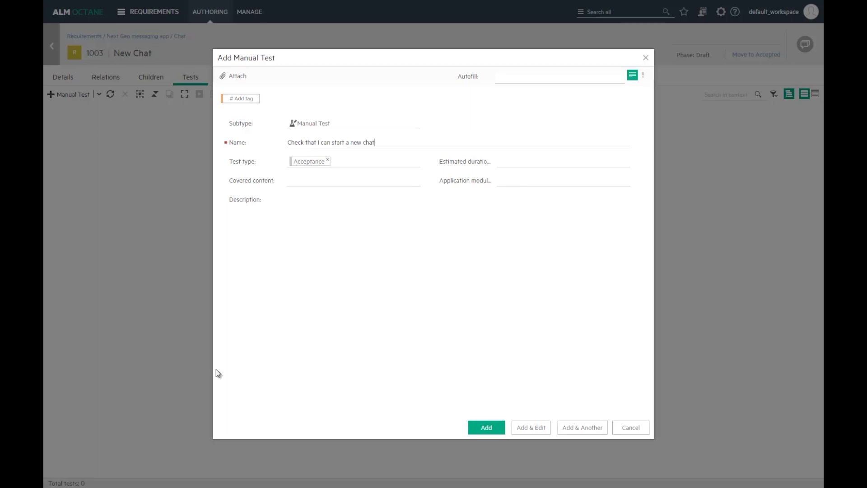
pyautogui.click(486, 428)
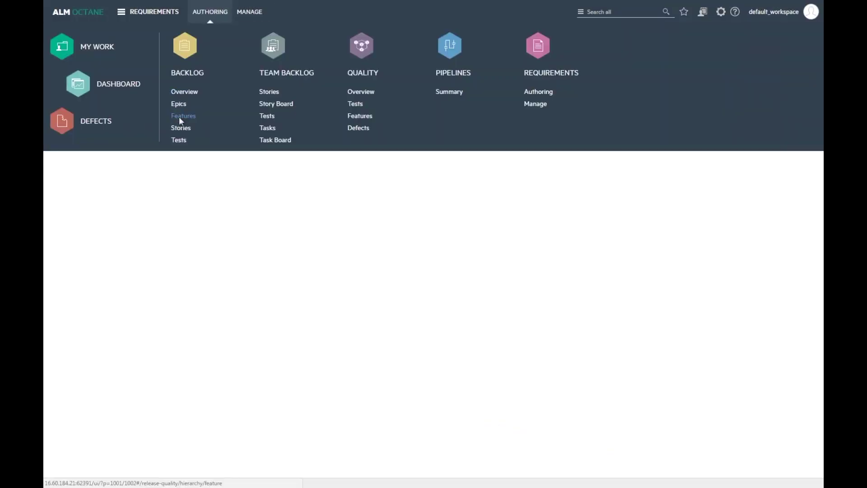
# Open the tests of story 1026 'User can start a new chat' in feature 2007 Manage single chat
pyautogui.click(181, 117)
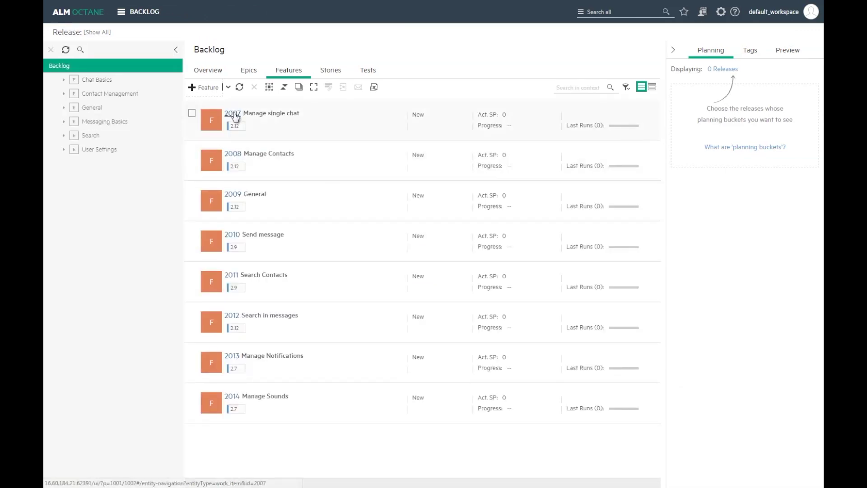
pyautogui.click(236, 117)
pyautogui.click(154, 80)
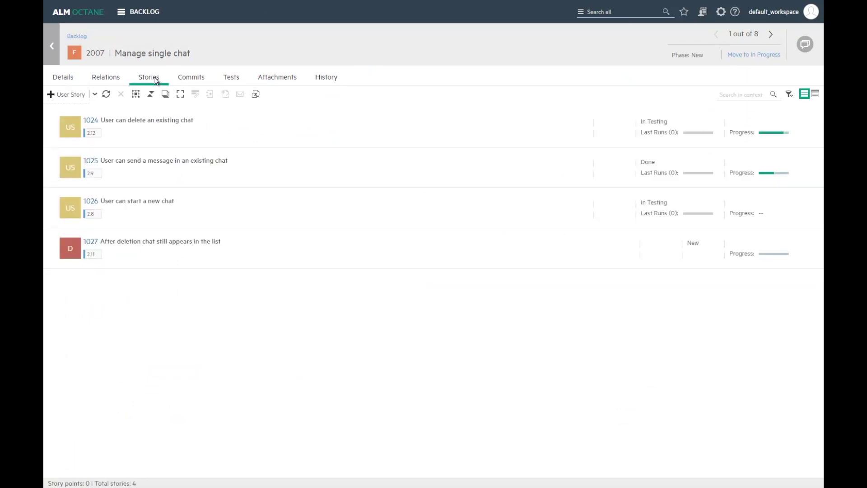
pyautogui.click(90, 201)
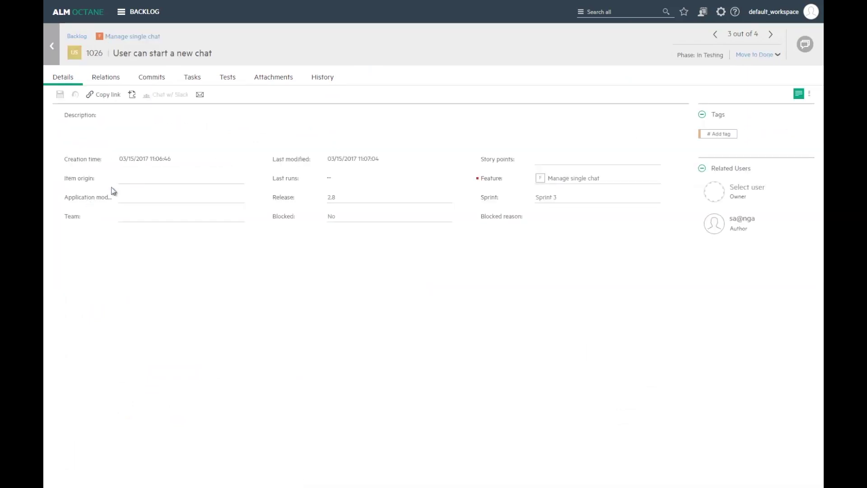
pyautogui.click(225, 82)
# Add a manual test named 'Start a new chat' to story 1026
pyautogui.click(72, 94)
pyautogui.write('Start a new chat')
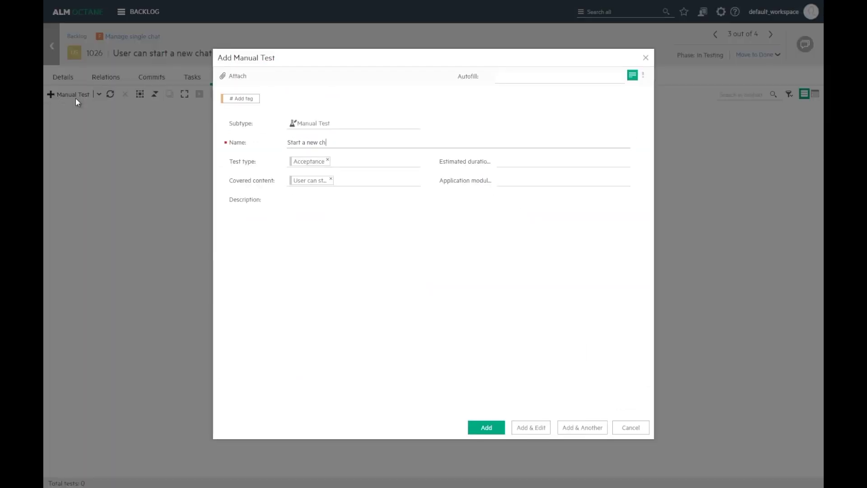
pyautogui.click(489, 427)
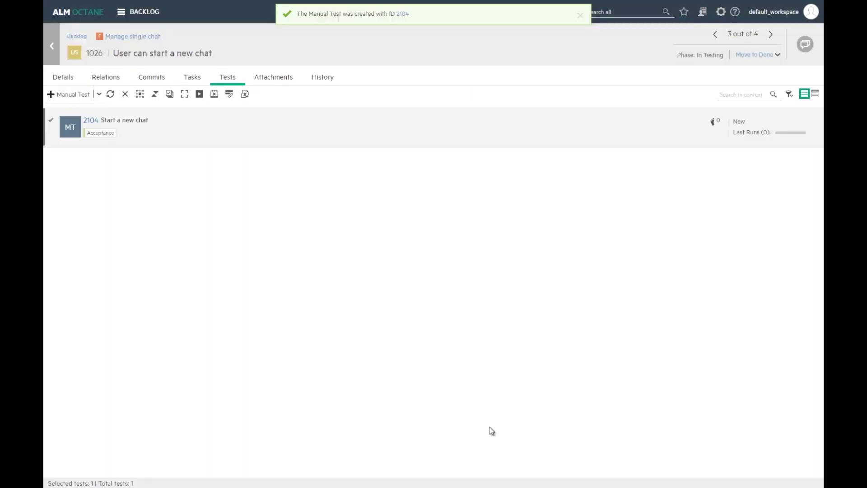
# Write test 2104's steps: go to chat options, click the add button, verify a new chat is created
pyautogui.click(89, 121)
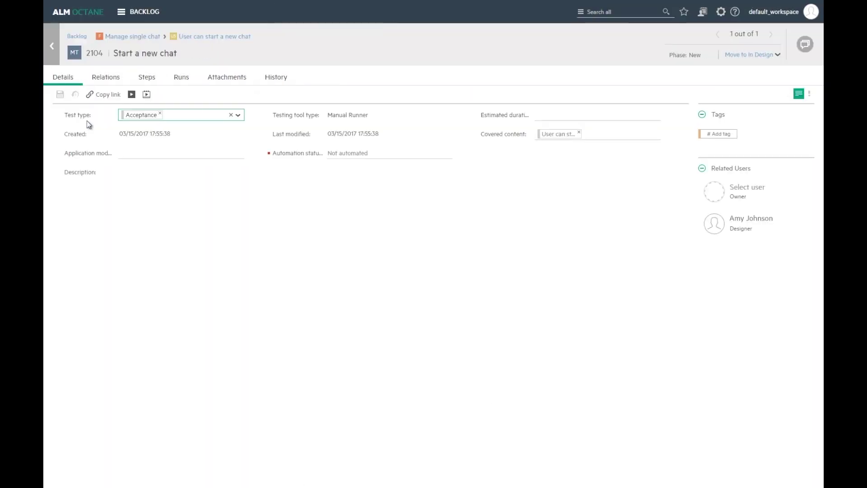
pyautogui.click(141, 77)
pyautogui.write('- go to chat ')
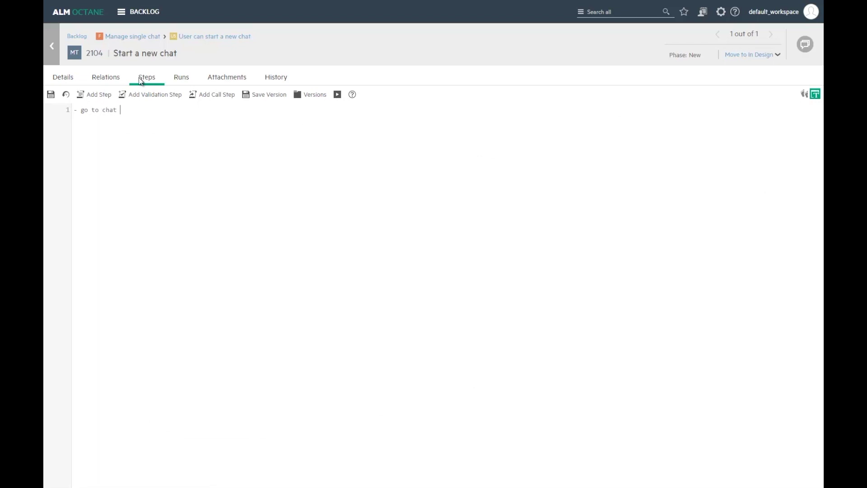
pyautogui.write('options - click the add button')
pyautogui.press('Return')
pyautogui.write('- ?make sure that a new')
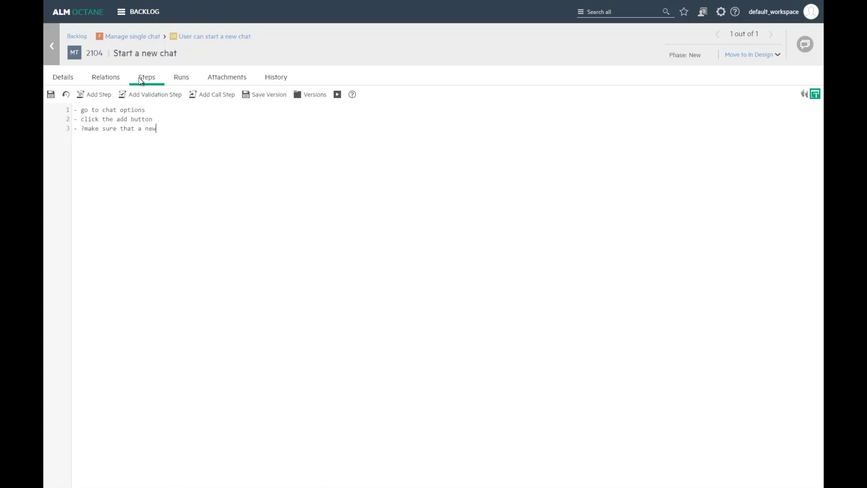
pyautogui.write(' chat is created')
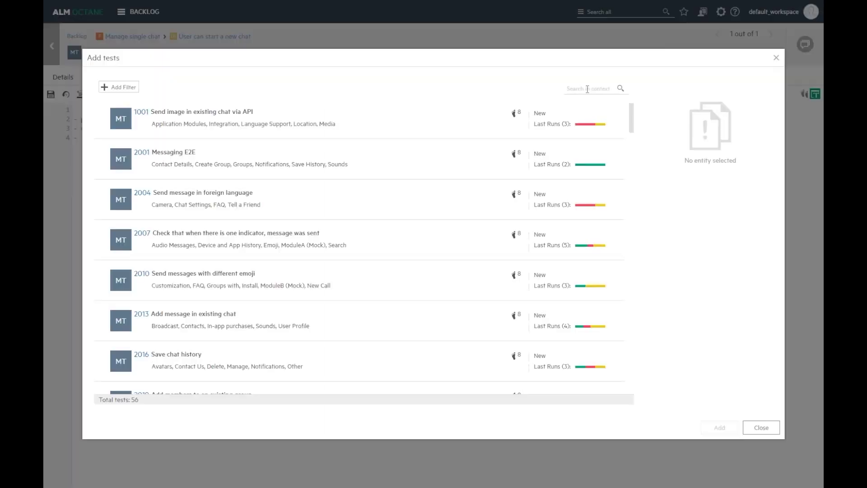
# Insert a call step to log-in test 2073 and save the steps
pyautogui.write('log in')
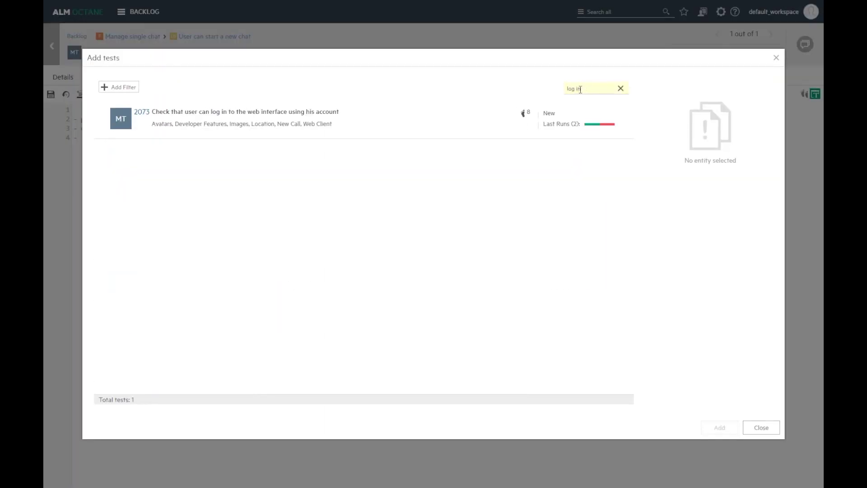
pyautogui.click(375, 120)
pyautogui.click(721, 428)
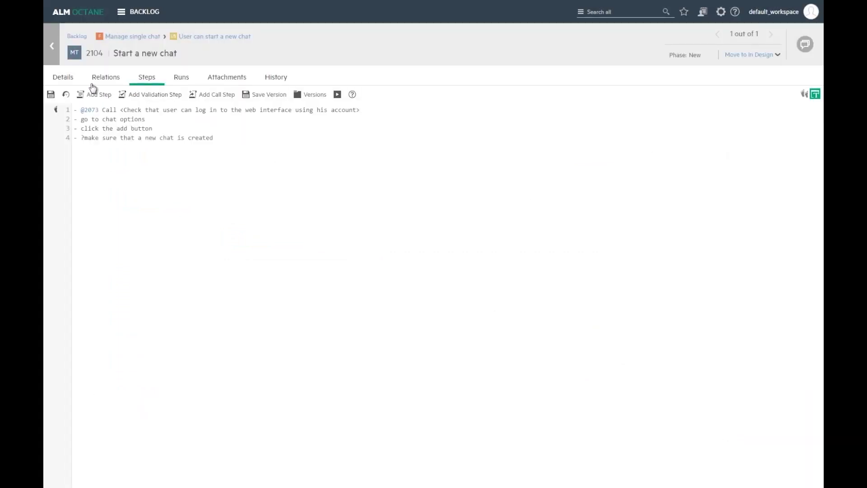
pyautogui.click(50, 95)
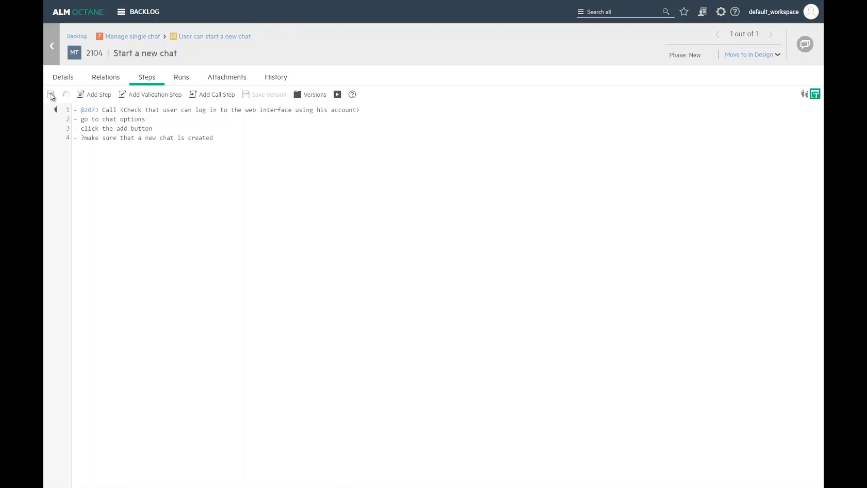
# Review test 2104's step revisions side by side, then move it from New to In Design
pyautogui.click(319, 95)
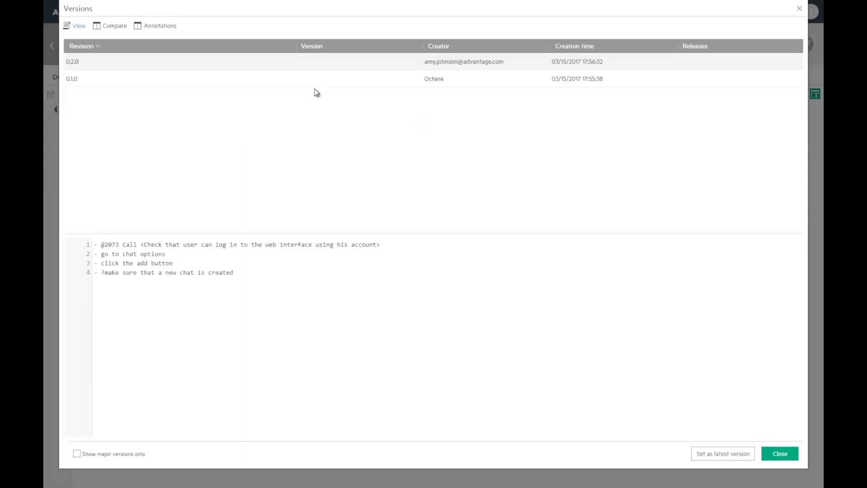
pyautogui.click(103, 26)
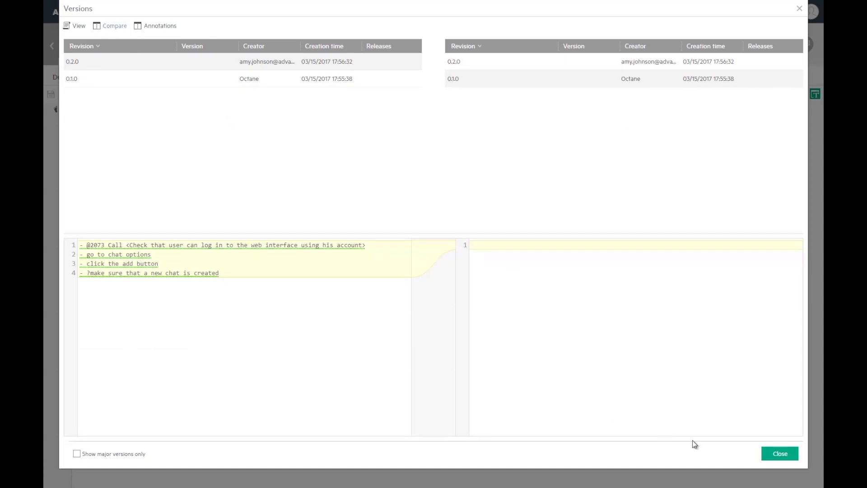
pyautogui.click(782, 457)
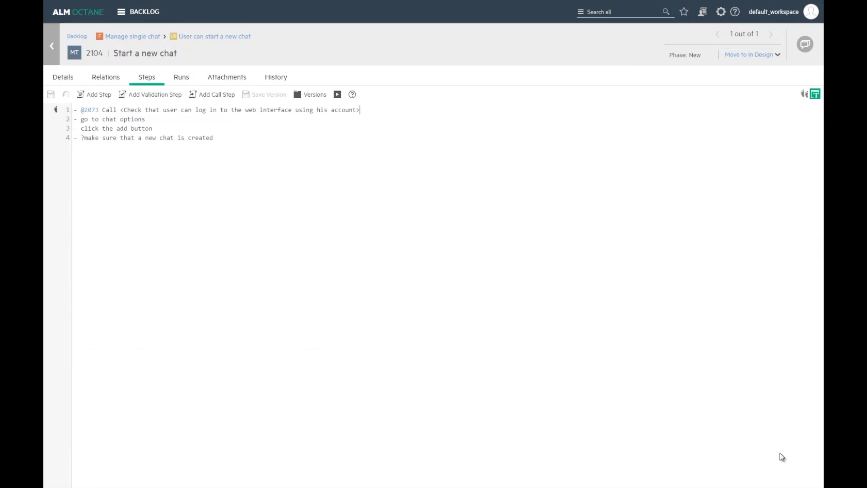
pyautogui.click(737, 55)
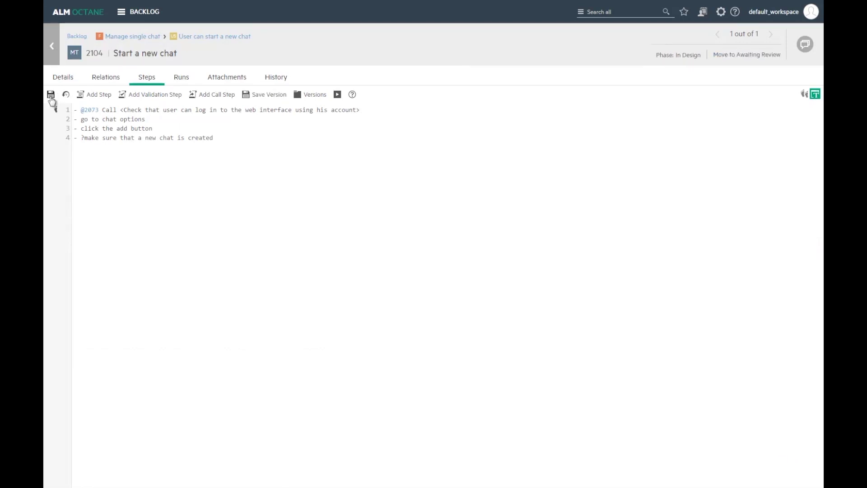
# Save the steps and launch a manual run of test 2104 on the Chrome environment
pyautogui.click(51, 96)
pyautogui.click(337, 94)
pyautogui.click(529, 149)
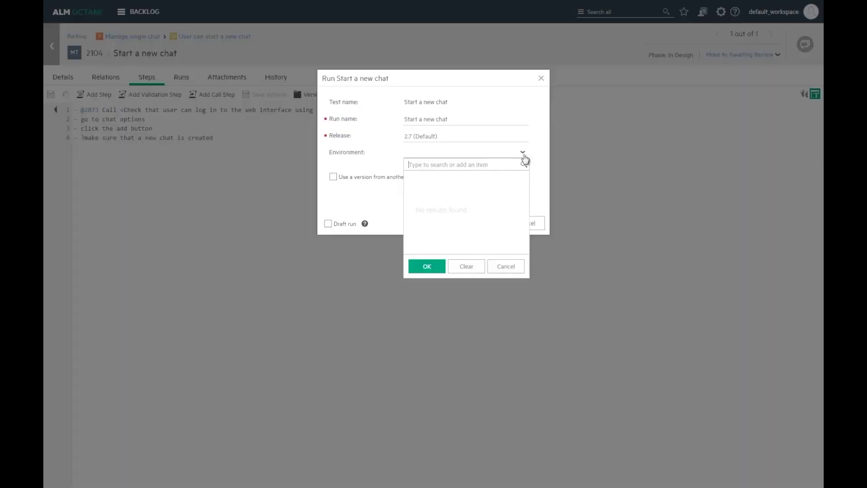
pyautogui.click(450, 199)
pyautogui.click(428, 267)
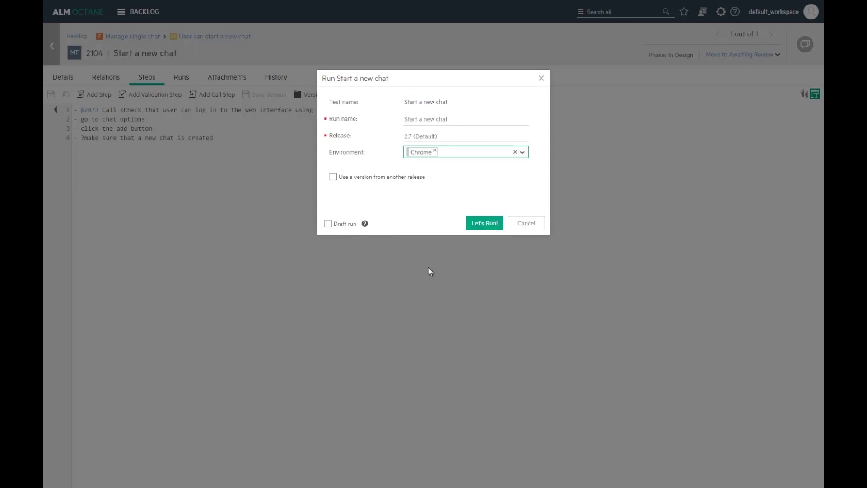
pyautogui.click(468, 223)
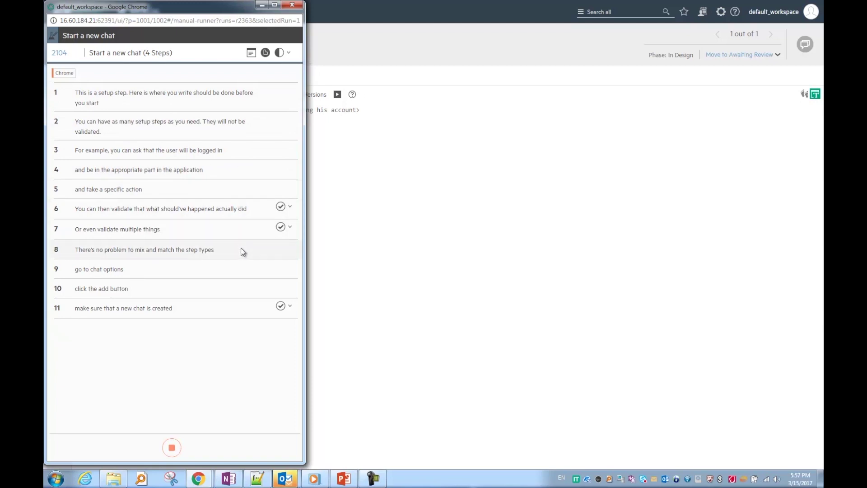
# Pass the validation steps, fail step 11, and report defect 'Chat is not created' on it
pyautogui.click(280, 227)
pyautogui.click(290, 352)
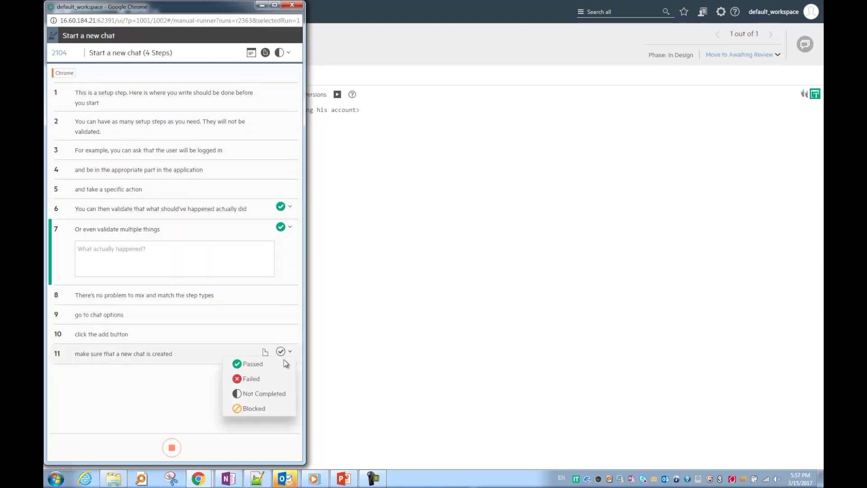
pyautogui.click(250, 381)
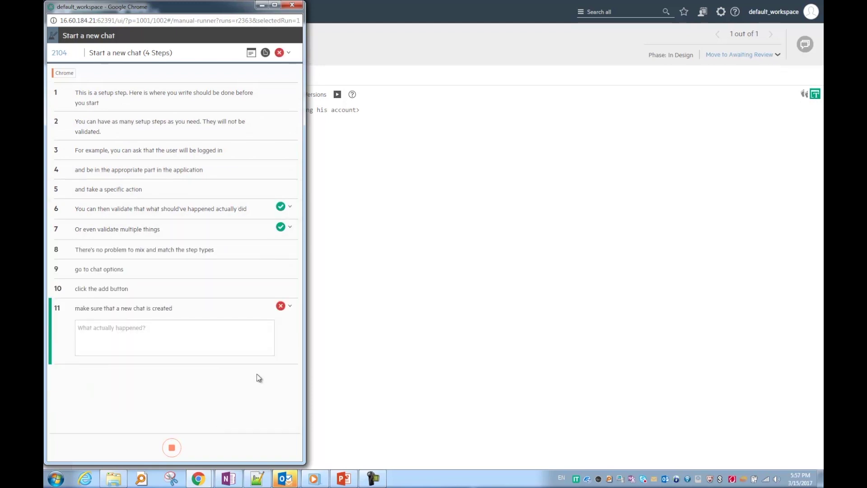
pyautogui.click(265, 309)
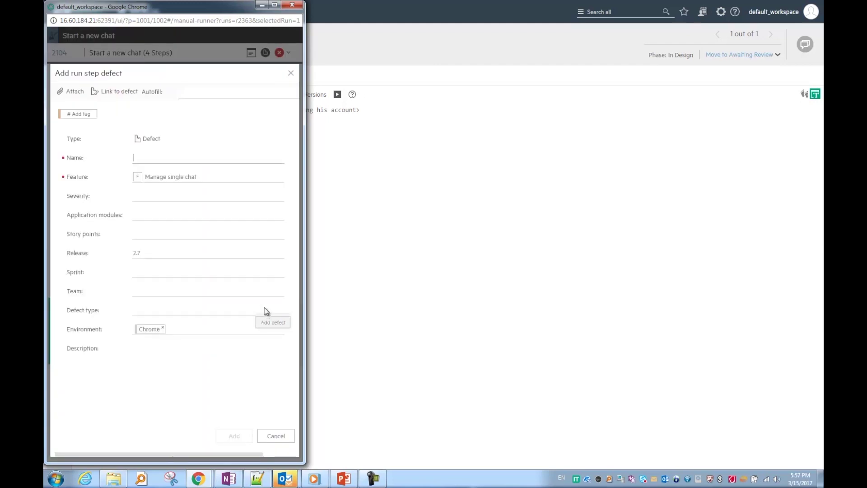
pyautogui.write('Chat is not created')
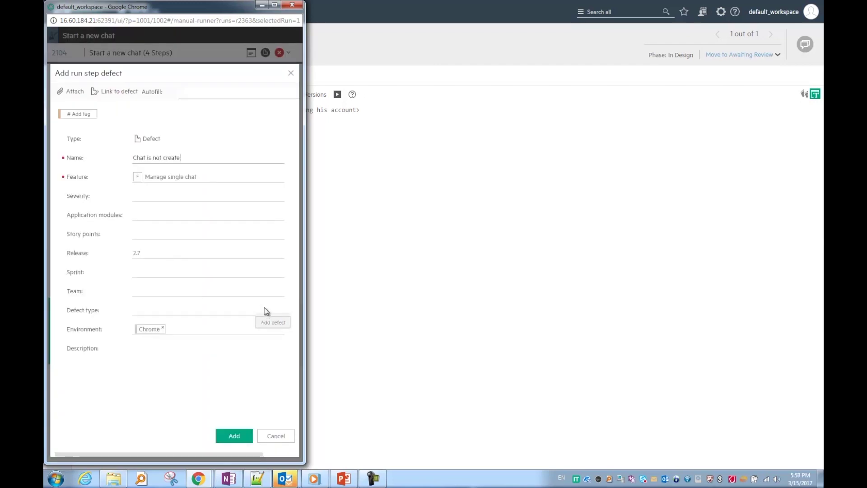
pyautogui.click(236, 437)
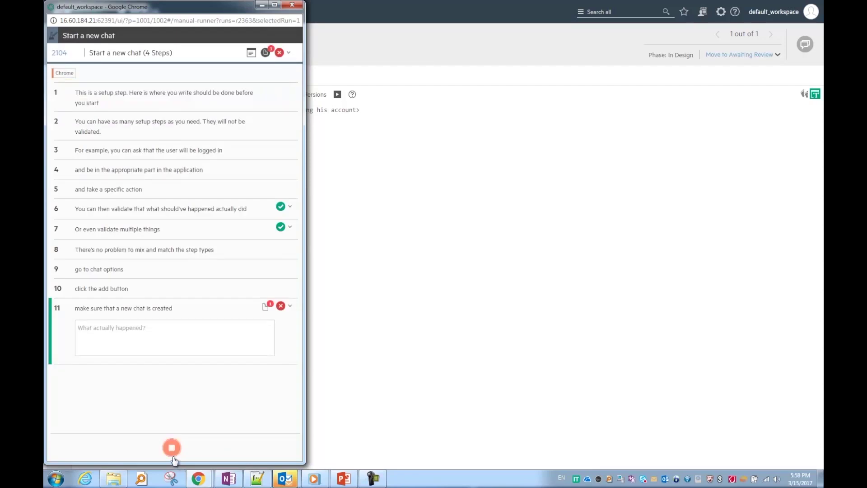
# Stop the run and review failed run 2363's relations to the test and defect 1069
pyautogui.click(173, 449)
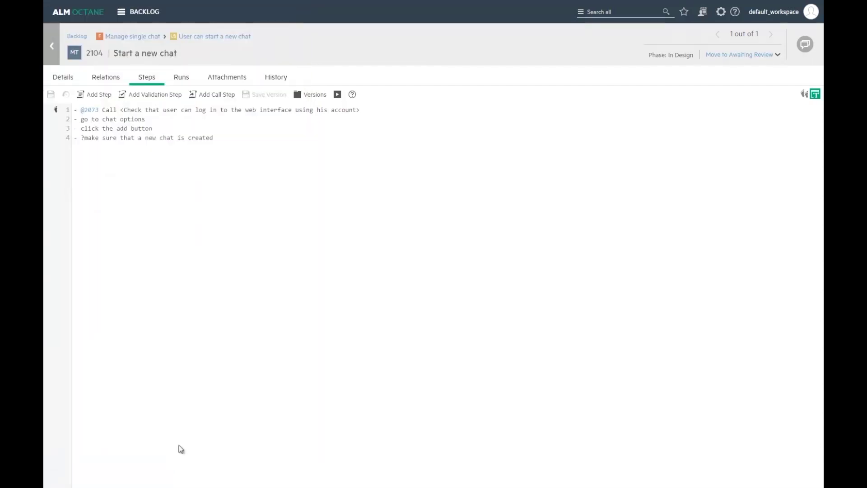
pyautogui.click(188, 80)
pyautogui.click(87, 123)
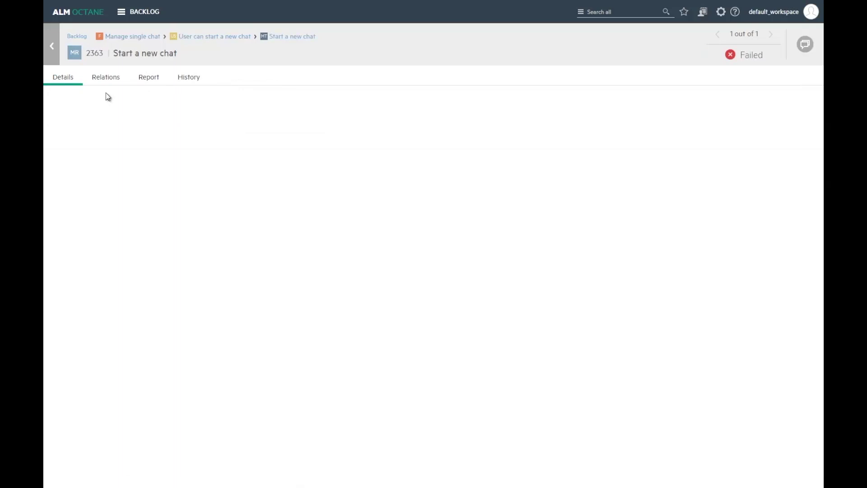
pyautogui.click(107, 80)
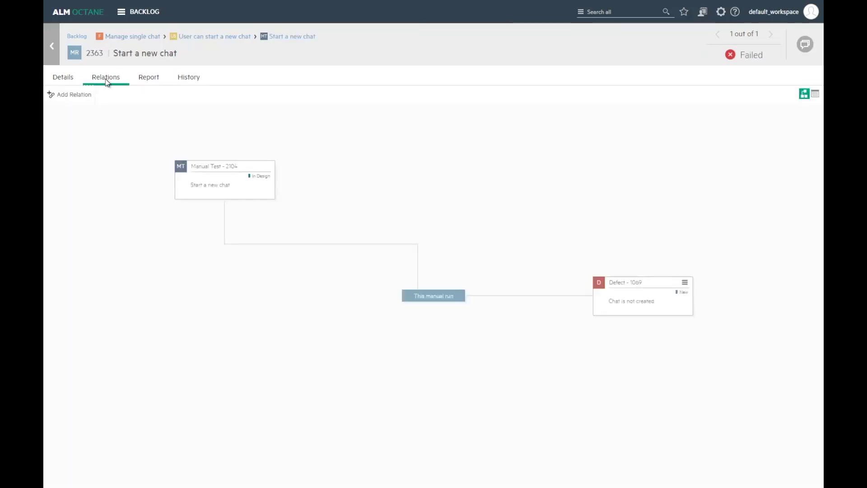
# Open test 2104 Start a new chat from the Manage single chat feature's Tests tab
pyautogui.click(140, 37)
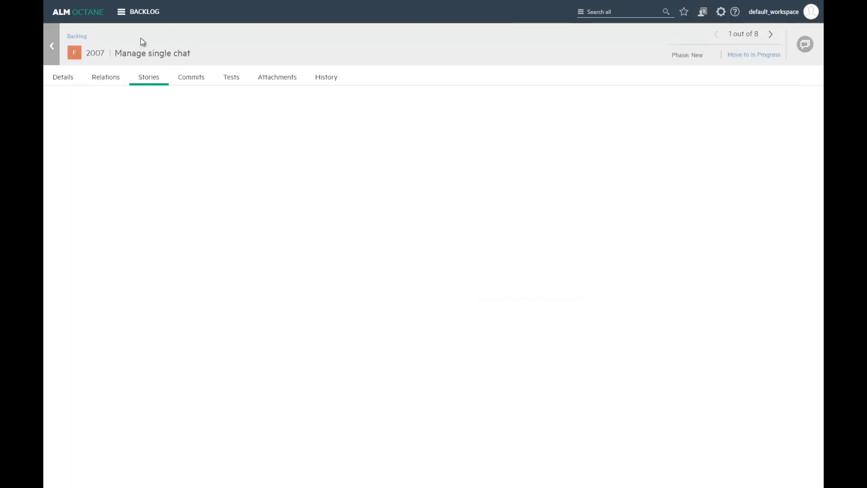
pyautogui.click(64, 80)
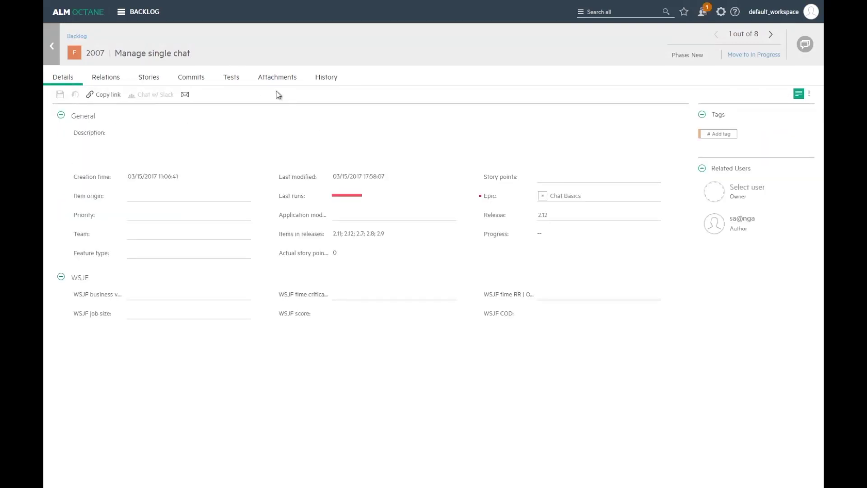
pyautogui.click(238, 81)
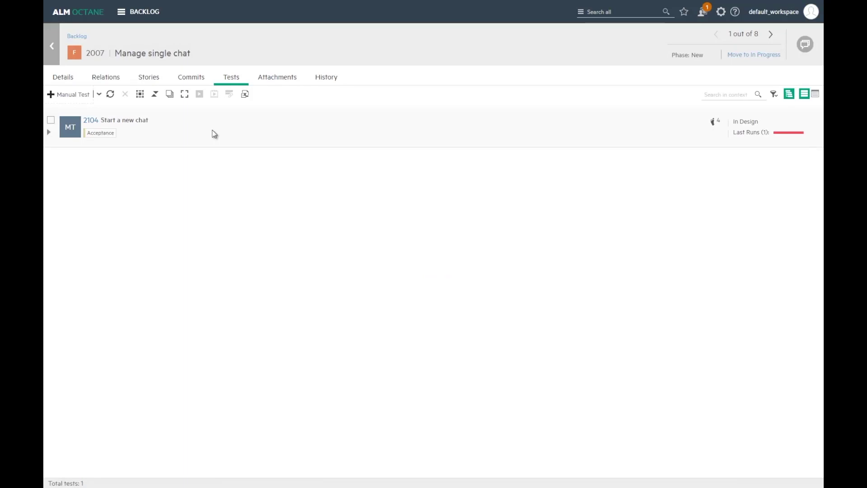
pyautogui.click(141, 121)
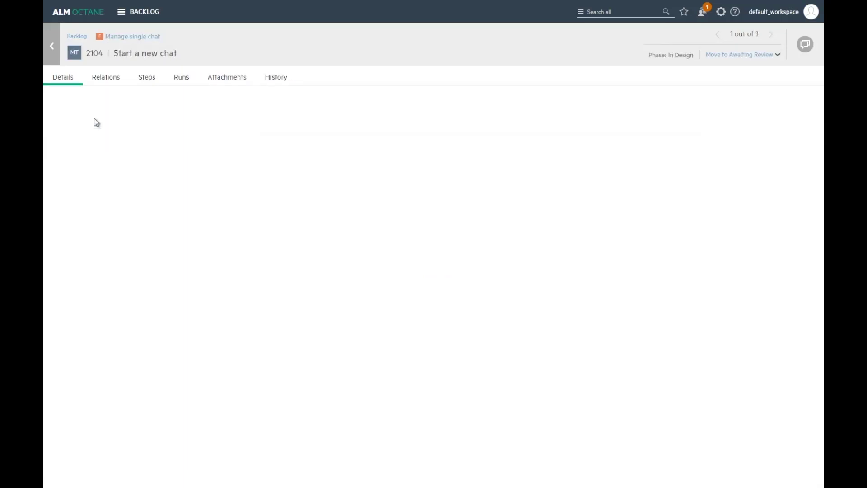
# Add Regression to the Start a new chat test's test types
pyautogui.click(238, 115)
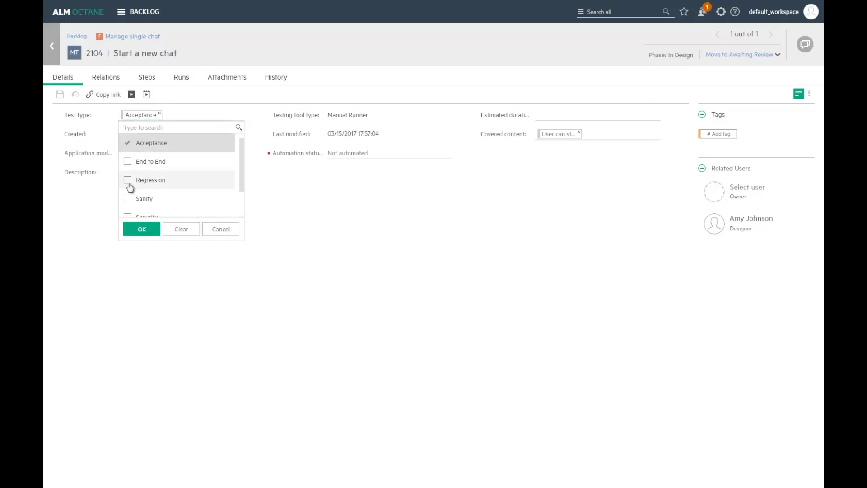
pyautogui.click(131, 180)
pyautogui.click(151, 232)
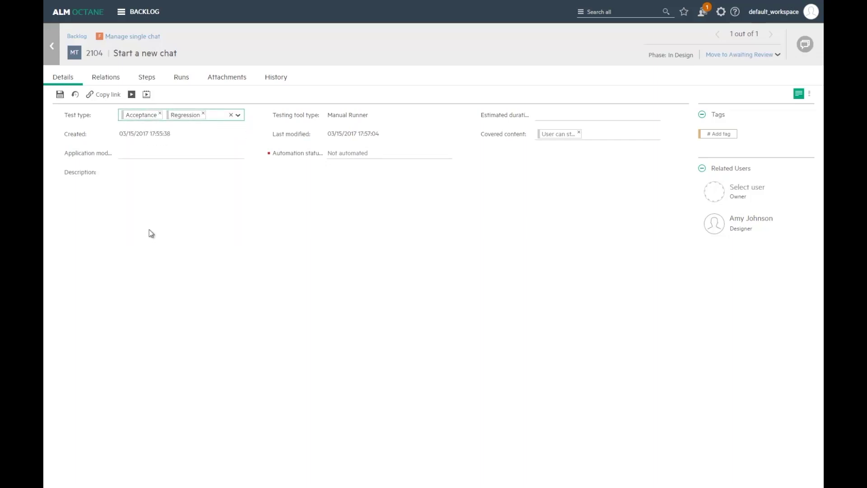
# Set the test's application module to Chats
pyautogui.click(239, 155)
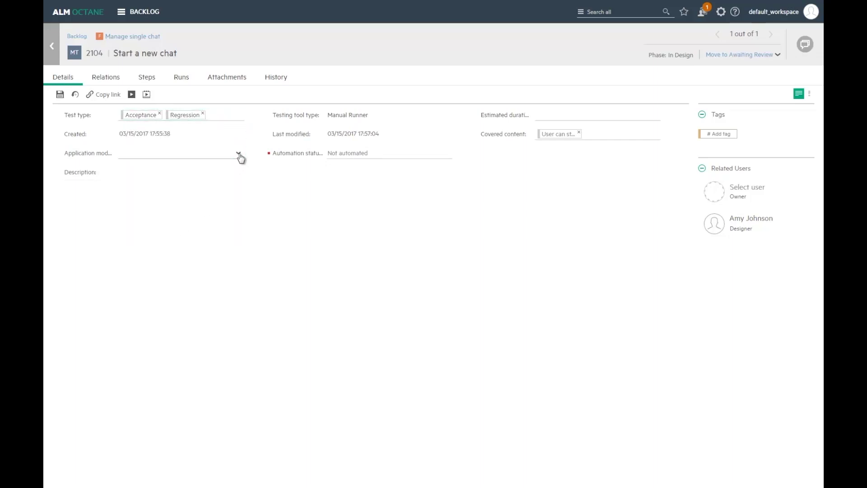
pyautogui.click(239, 155)
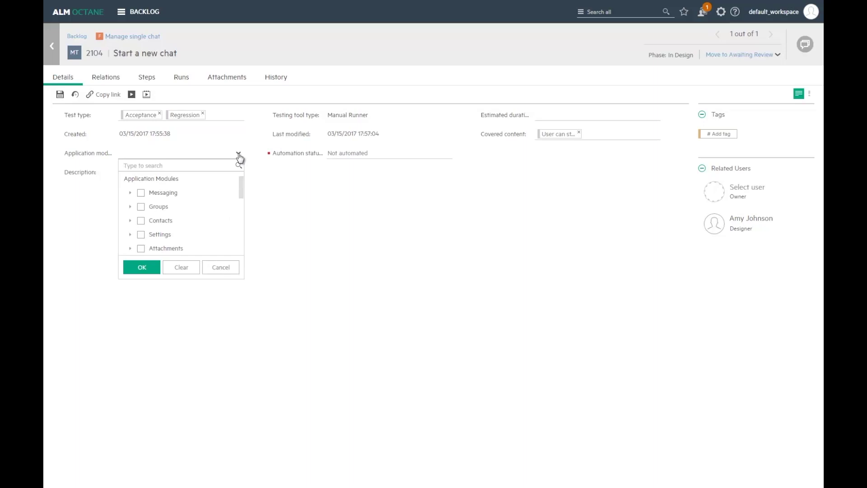
pyautogui.write('chat')
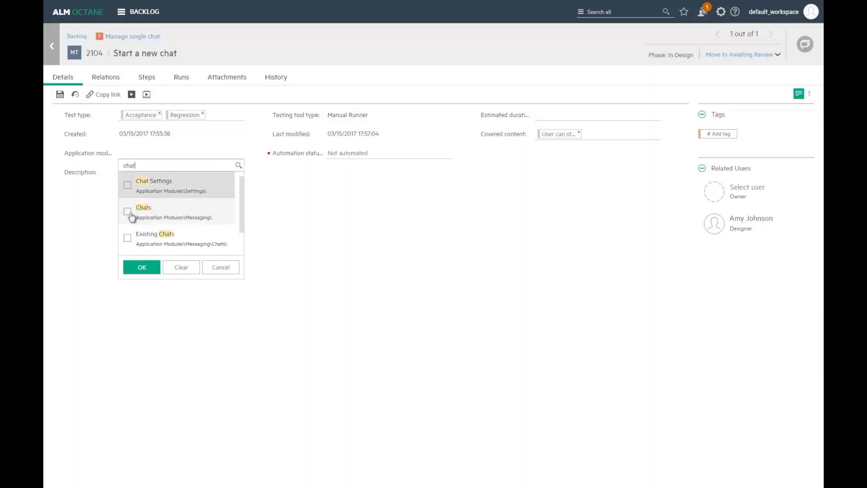
pyautogui.click(127, 211)
pyautogui.click(137, 268)
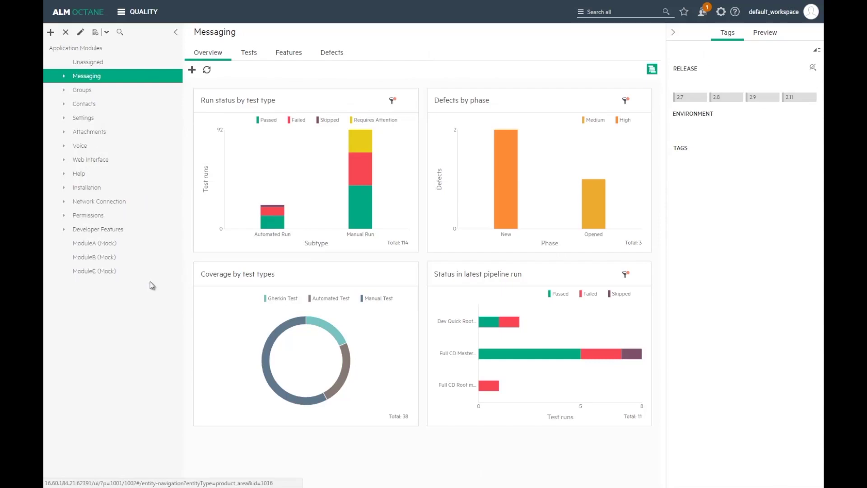
# Choose Messaging and Contacts as displayed modules, enable the module filter, and open Messaging
pyautogui.click(145, 96)
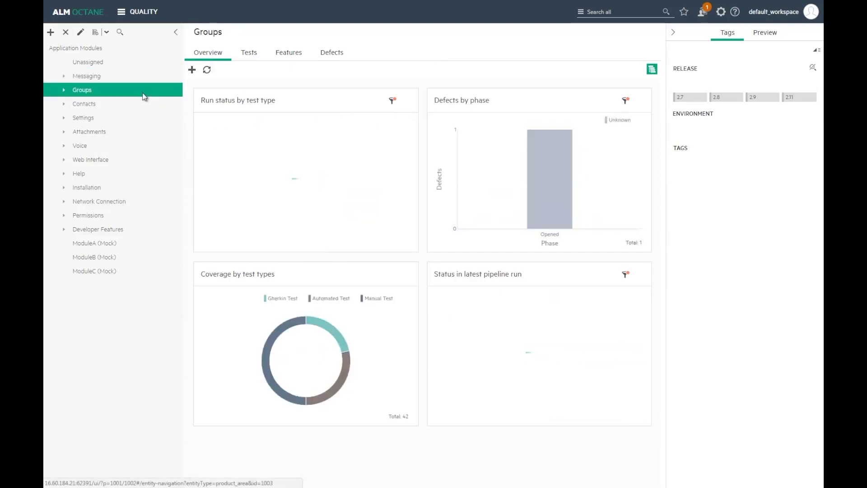
pyautogui.click(107, 32)
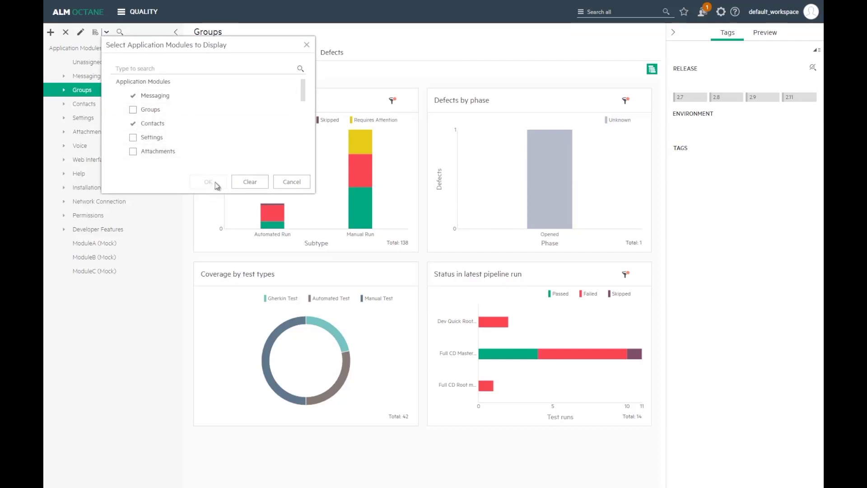
pyautogui.click(292, 183)
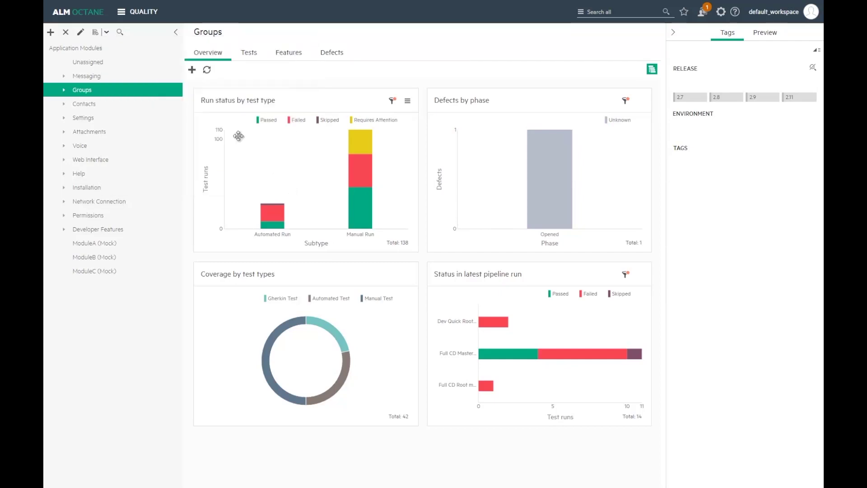
pyautogui.click(95, 33)
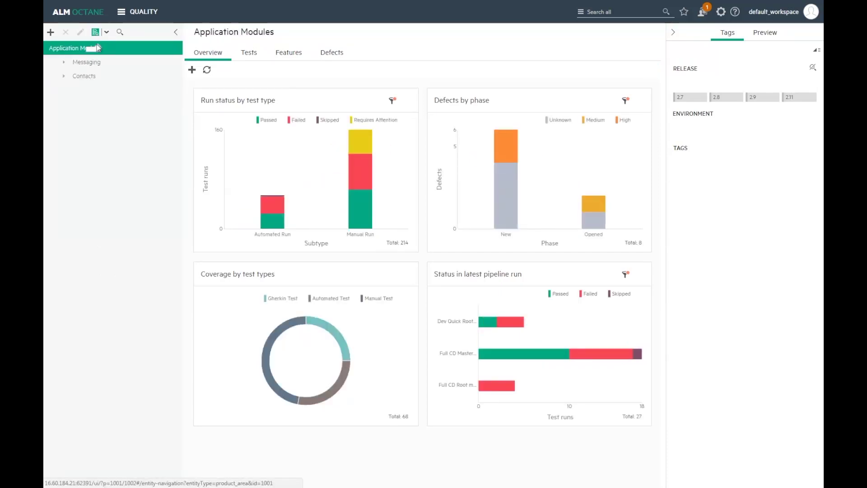
pyautogui.click(92, 61)
# Browse the Messaging module's Tests, Features and Defects tabs, returning to Tests
pyautogui.click(253, 54)
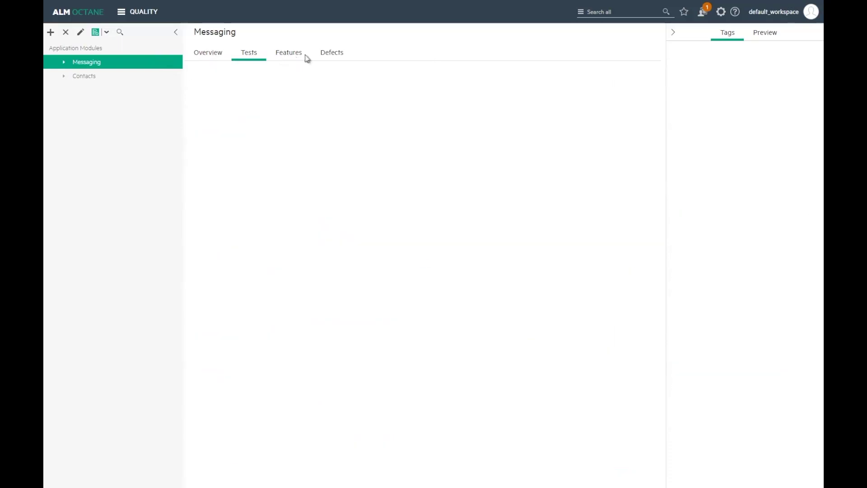
pyautogui.click(307, 56)
pyautogui.click(330, 55)
pyautogui.click(253, 53)
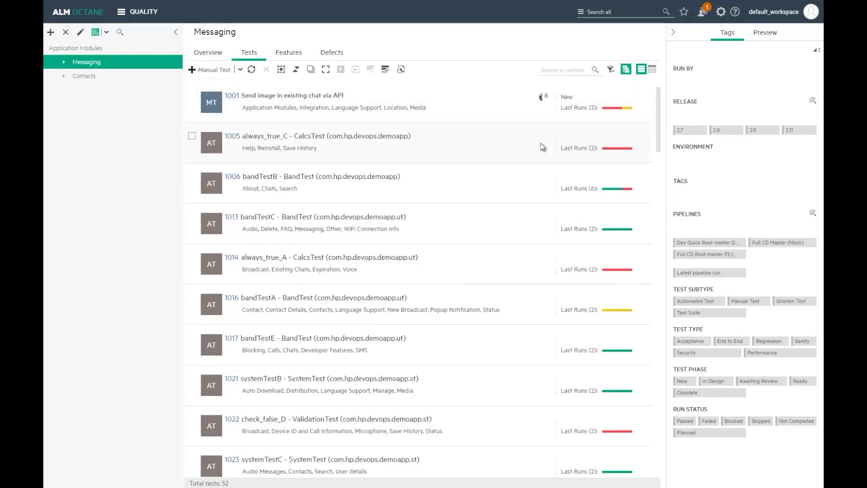
# Apply and then remove a Browser: Chrome environment filter on the Messaging tests
pyautogui.moveTo(621, 192)
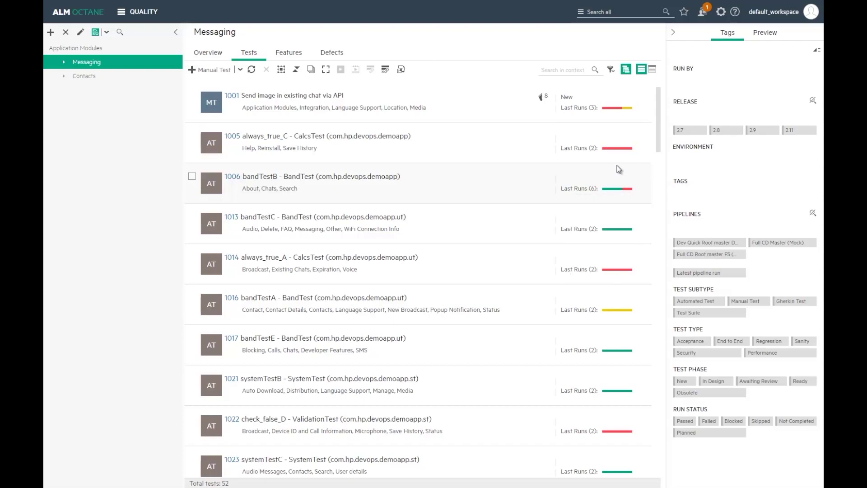
pyautogui.click(688, 159)
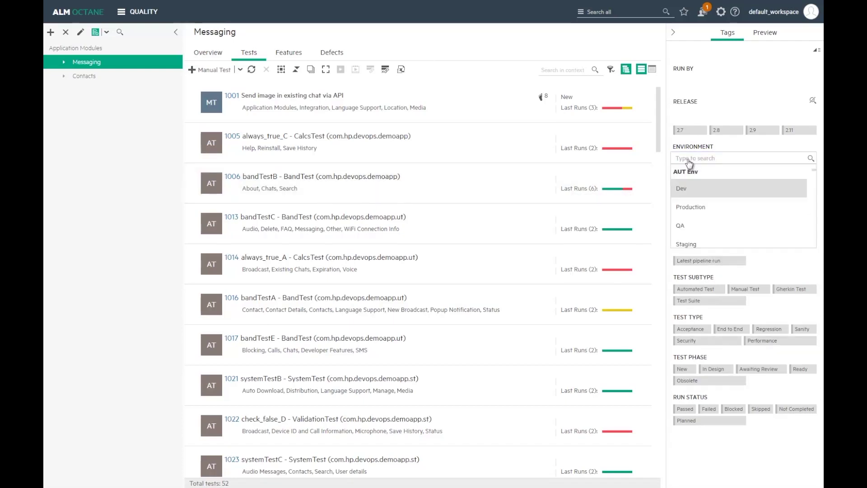
pyautogui.write('chrome')
pyautogui.click(695, 188)
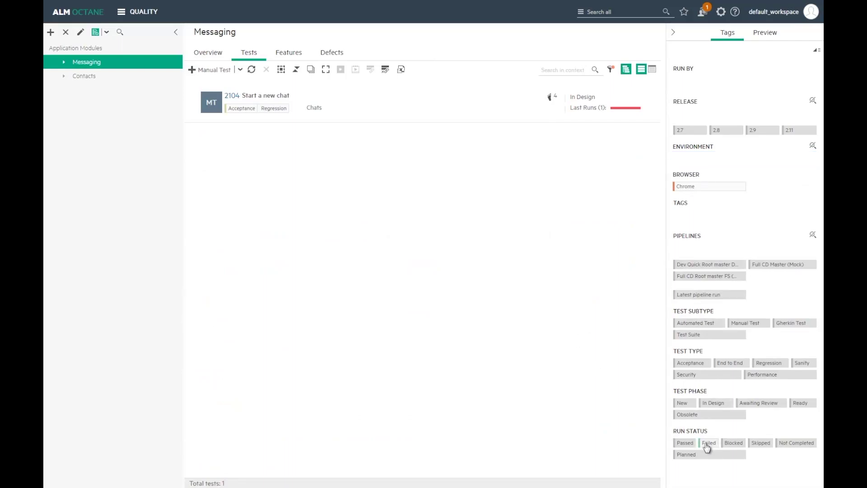
pyautogui.click(709, 187)
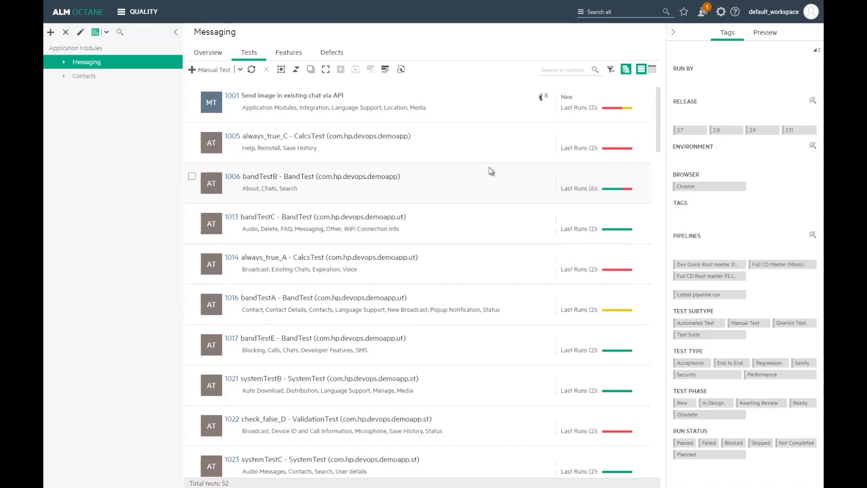
# Show all modules again and assign Unassigned test 1005 always_true_C to Contacts
pyautogui.click(95, 34)
pyautogui.click(89, 64)
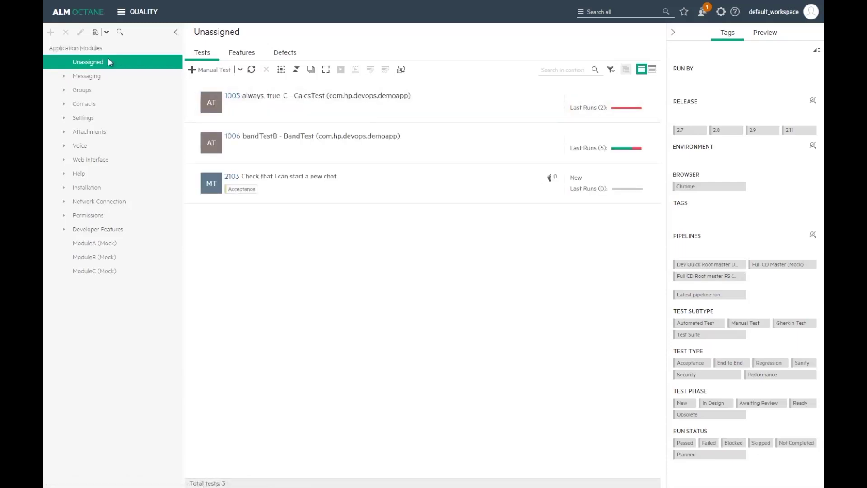
pyautogui.click(436, 106)
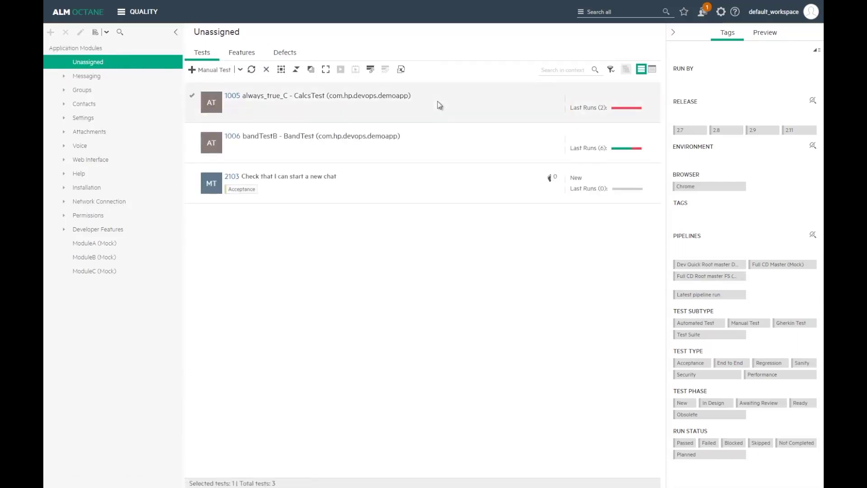
pyautogui.click(372, 70)
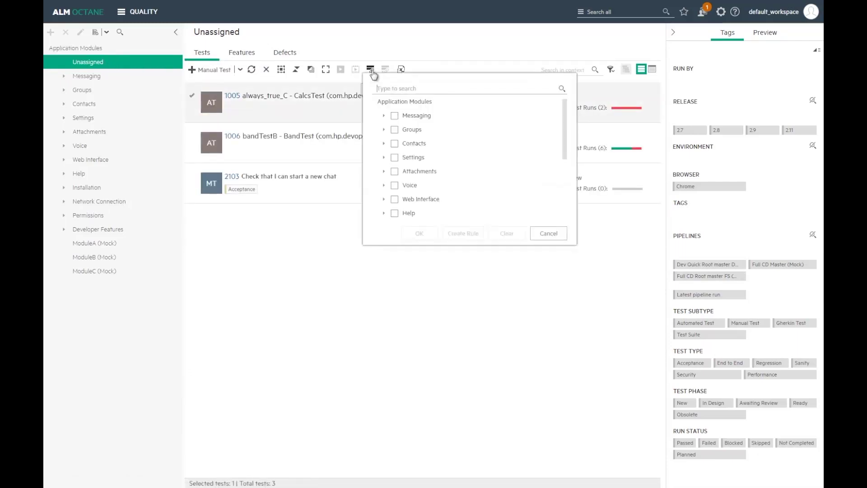
pyautogui.click(394, 143)
# Start an assignment rule named 'Contacts related tests' and set its test owner
pyautogui.click(461, 233)
pyautogui.click(436, 152)
pyautogui.write('Cont')
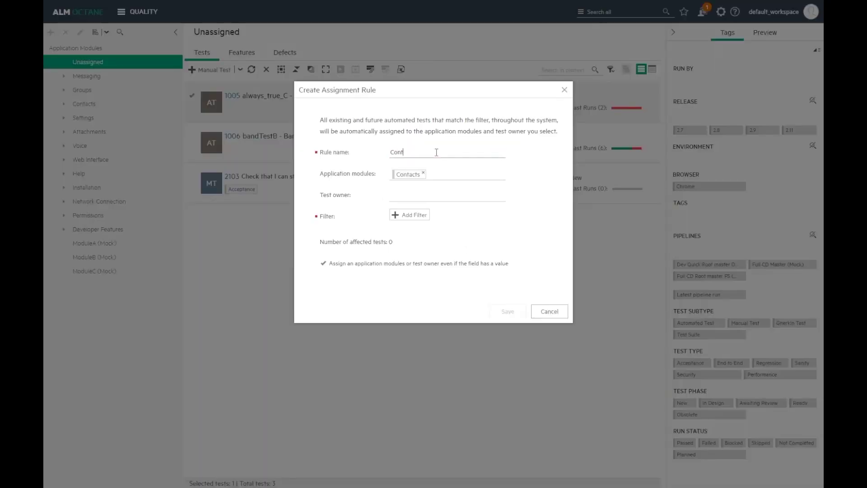
pyautogui.write('acts related tests')
pyautogui.click(443, 199)
pyautogui.click(442, 254)
# Filter the rule to Package com.hp.abc*, save it, and open the Messaging module
pyautogui.click(422, 221)
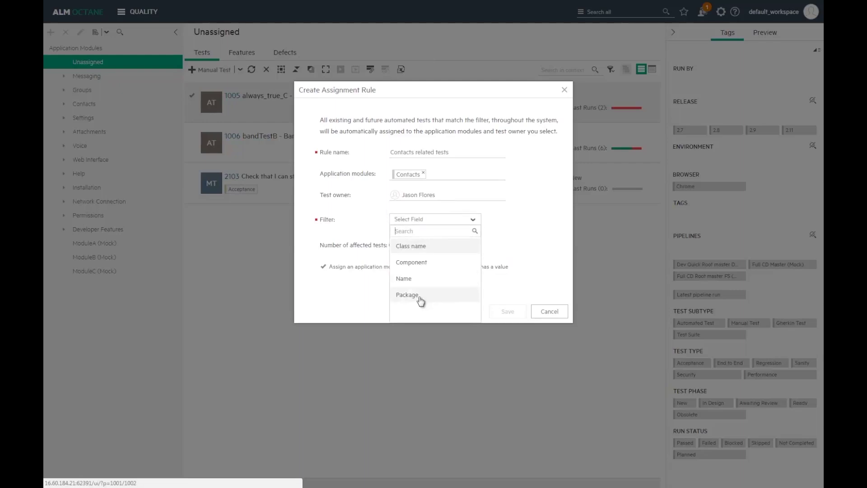
pyautogui.click(416, 297)
pyautogui.write('com.hp')
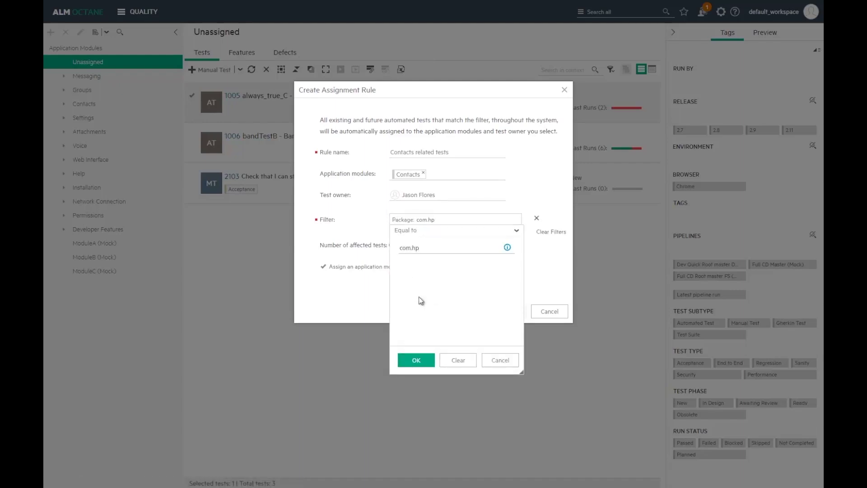
pyautogui.write('.abc*')
pyautogui.click(430, 361)
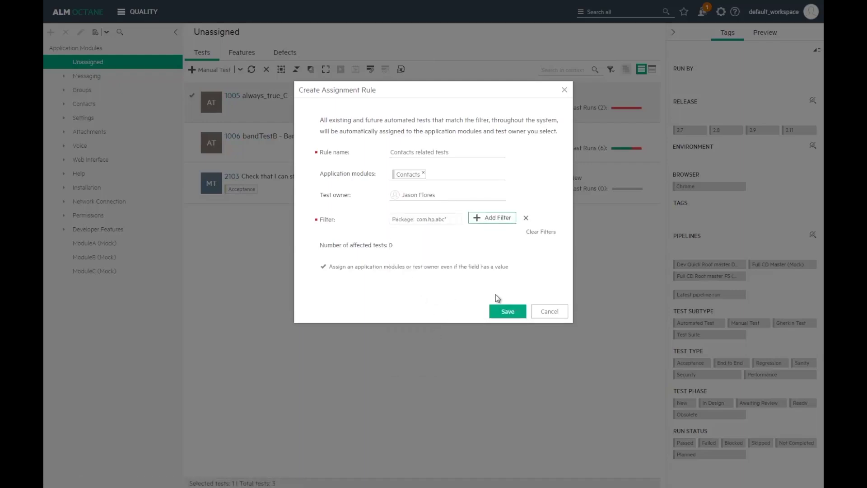
pyautogui.click(506, 312)
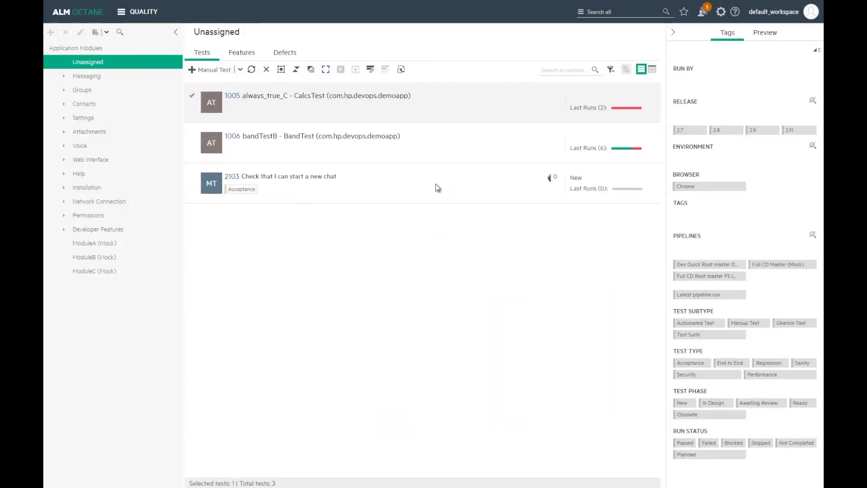
pyautogui.click(130, 77)
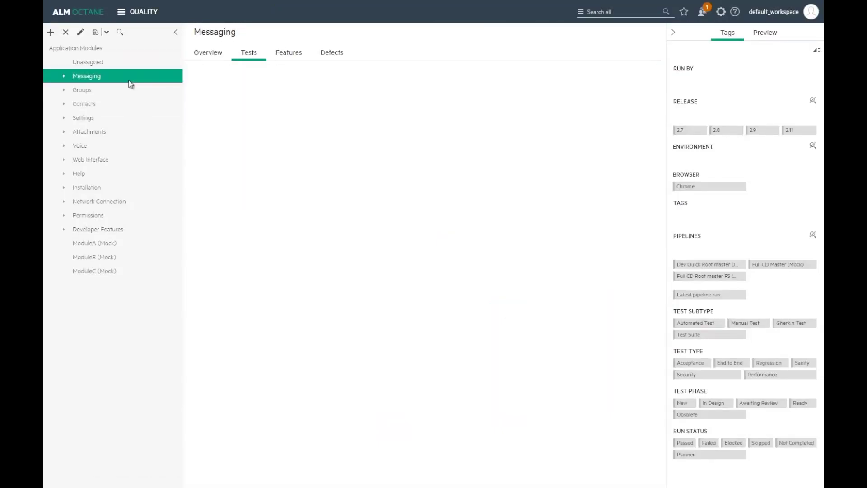
# Show the Messaging Overview dashboard: Manual Run has 92 runs (40 passed, 31 failed, 21 need attention)
pyautogui.click(205, 53)
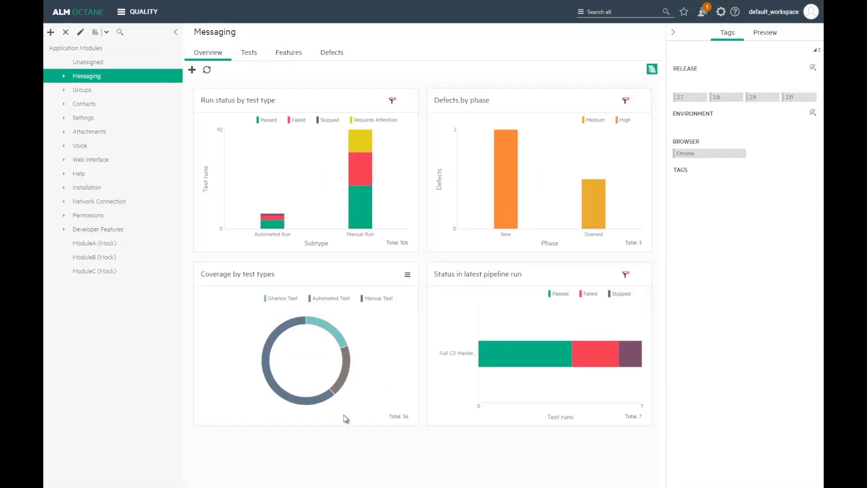
pyautogui.moveTo(390, 216)
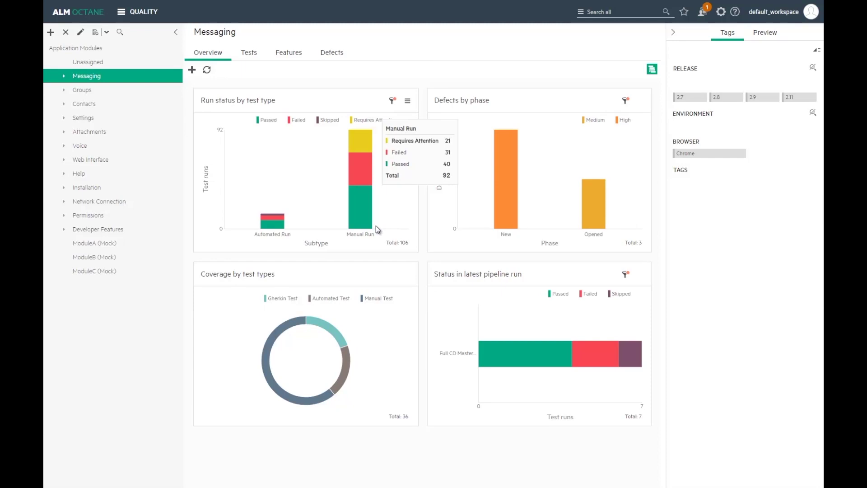
pyautogui.click(121, 11)
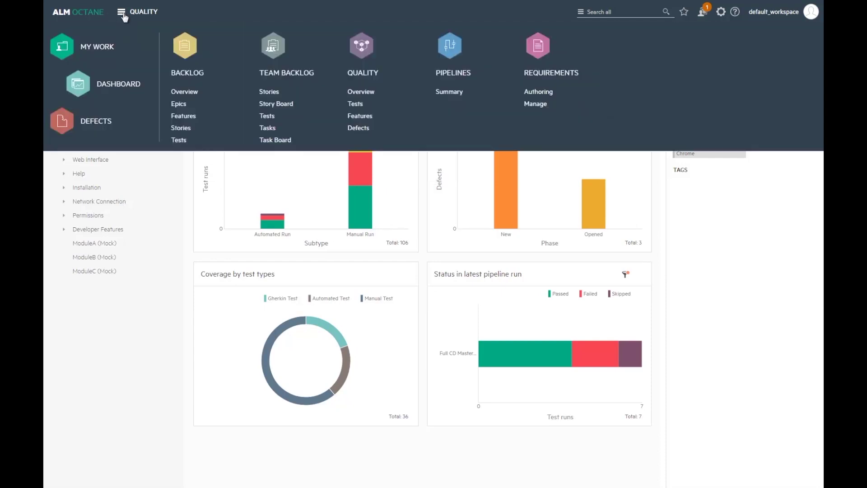
pyautogui.click(101, 82)
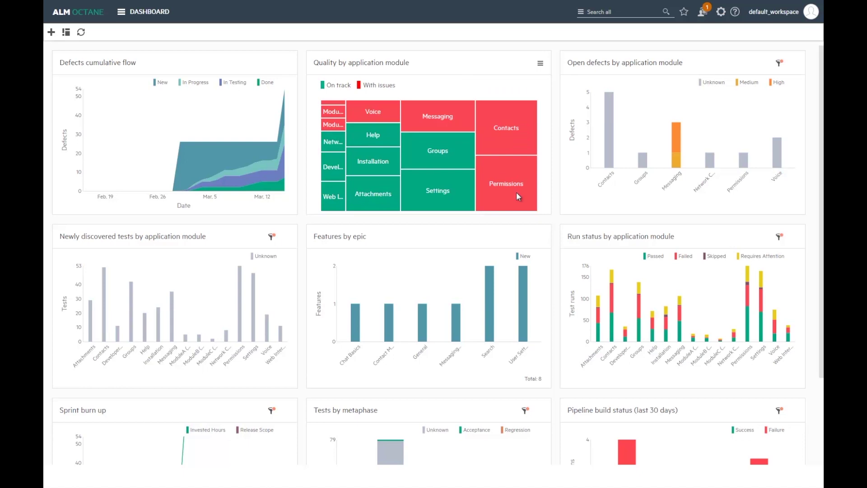
pyautogui.moveTo(506, 187)
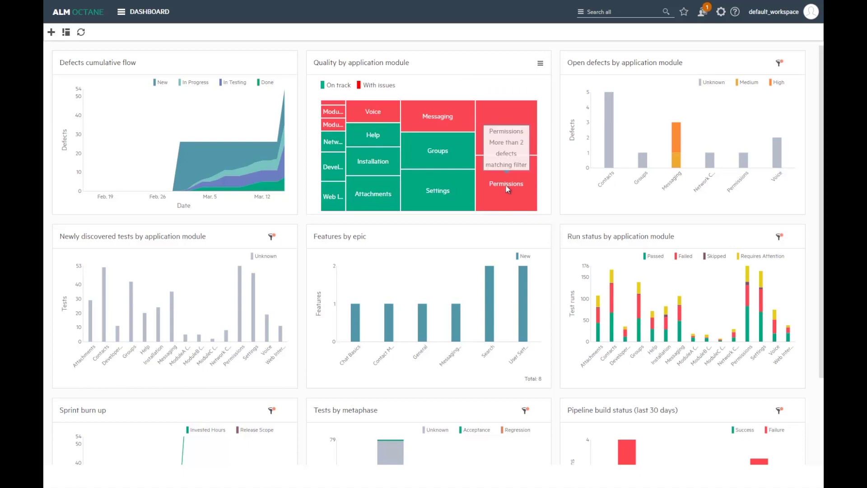
pyautogui.click(173, 6)
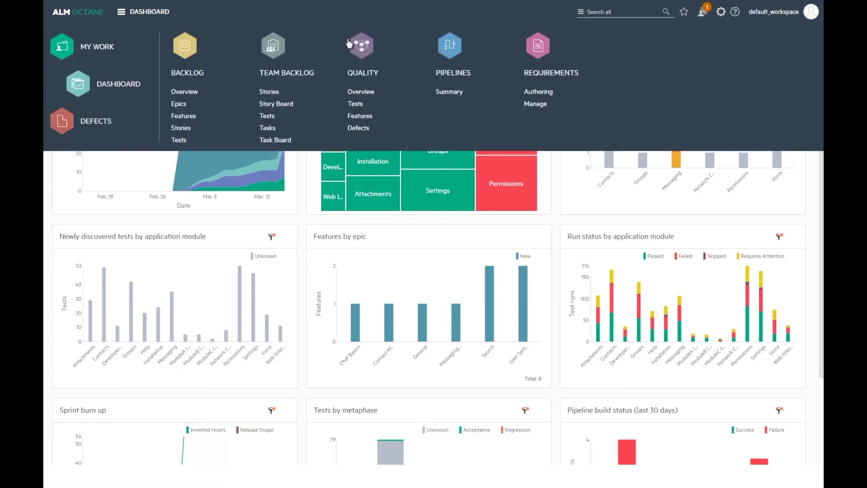
pyautogui.click(364, 45)
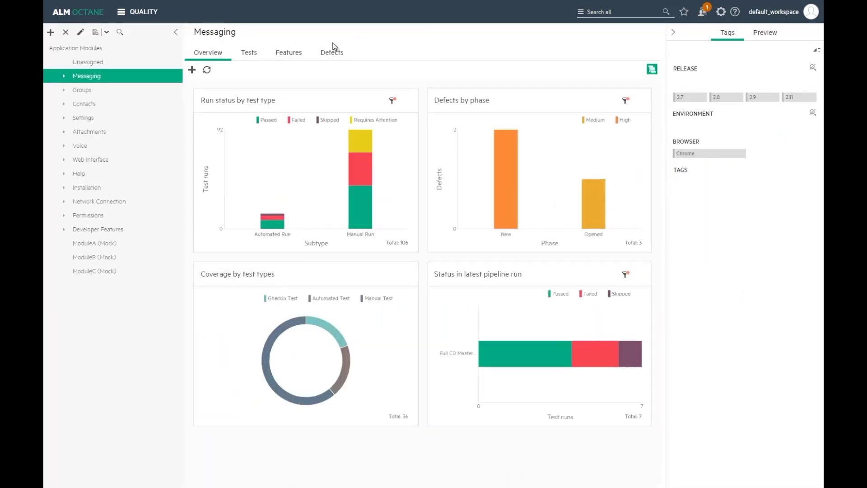
# Create test suite 'Permissions - regression suite' from the five Regression-type Permissions tests
pyautogui.click(113, 217)
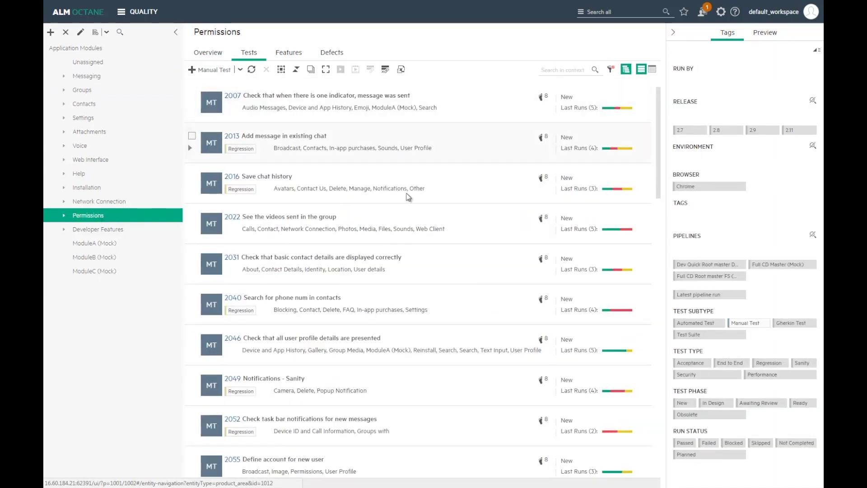
pyautogui.click(774, 365)
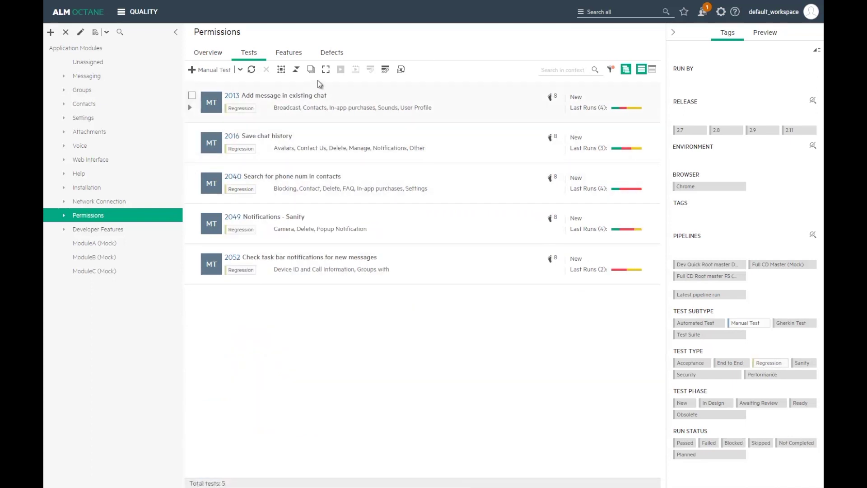
pyautogui.click(310, 70)
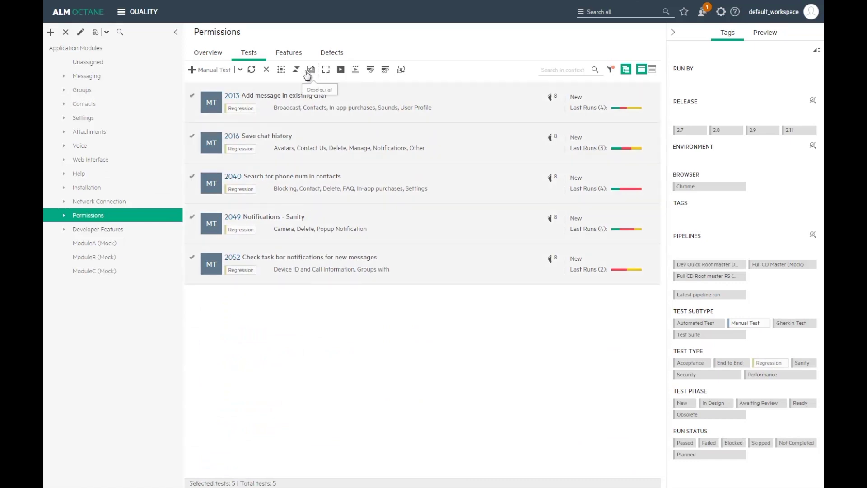
pyautogui.rightClick(286, 121)
pyautogui.click(318, 149)
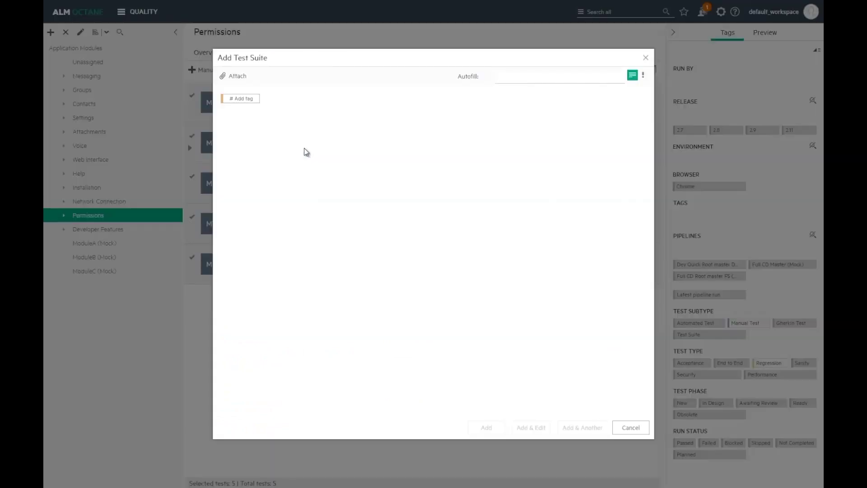
pyautogui.write('Permissions - regression suite')
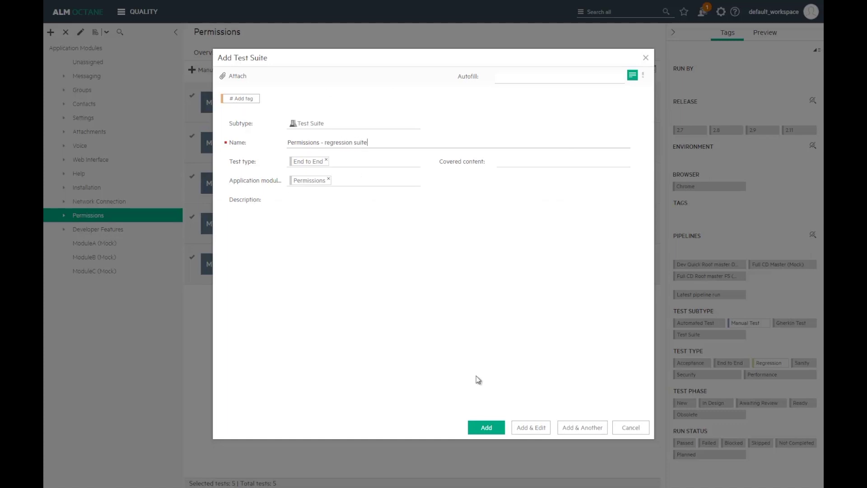
pyautogui.click(531, 428)
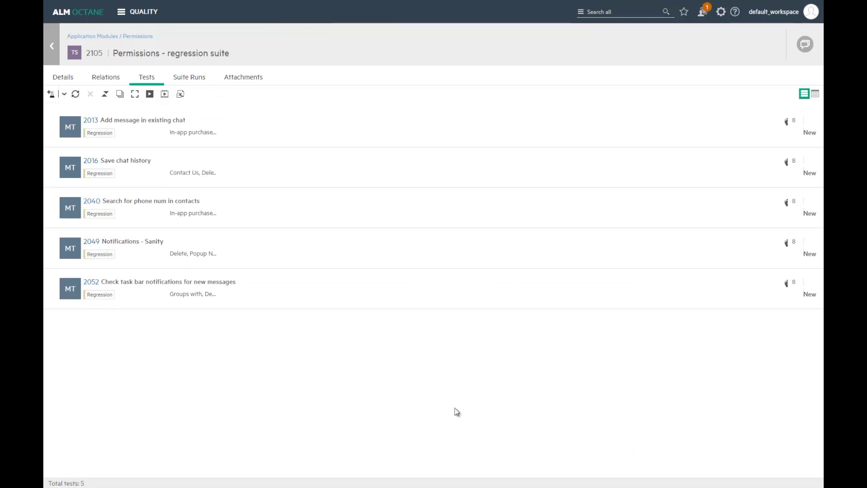
# Plan suite run 'Regression event - sprint 3' and assign a tester to run 2369 in grid view
pyautogui.click(165, 95)
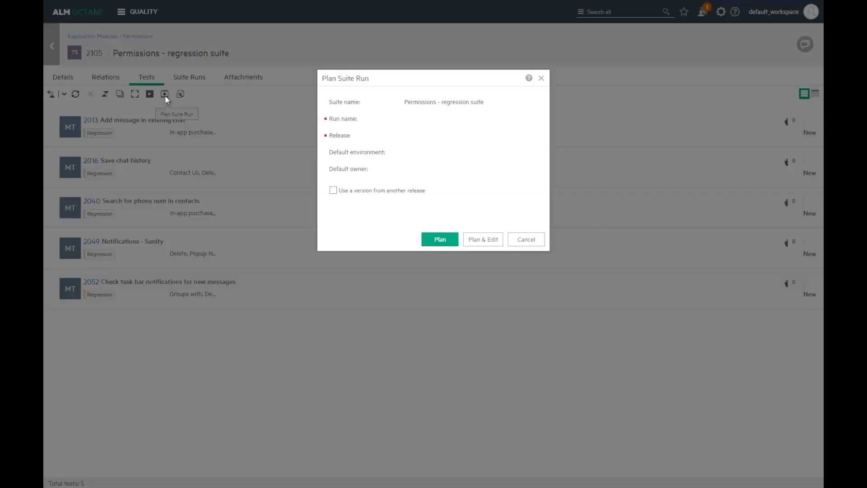
pyautogui.write('Regression event - sprint 3')
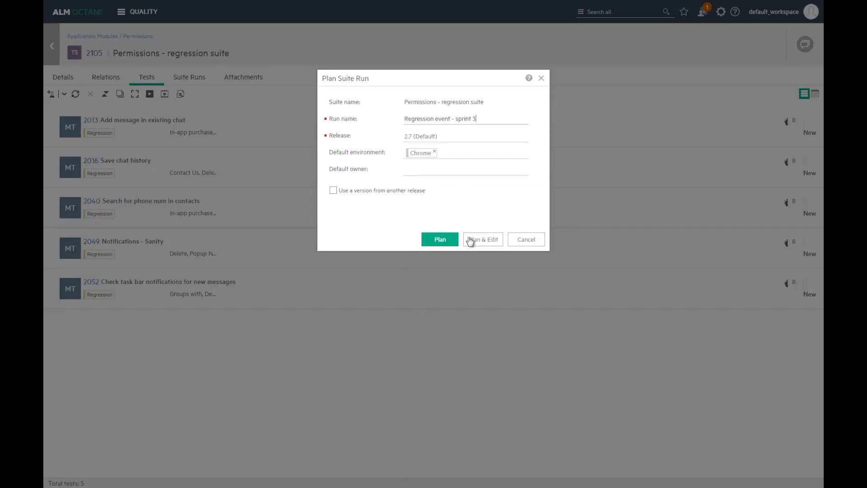
pyautogui.click(479, 240)
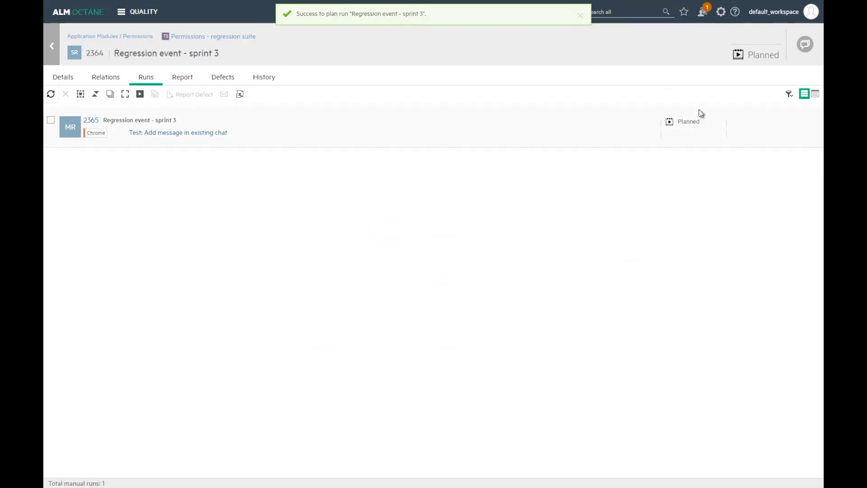
pyautogui.click(816, 96)
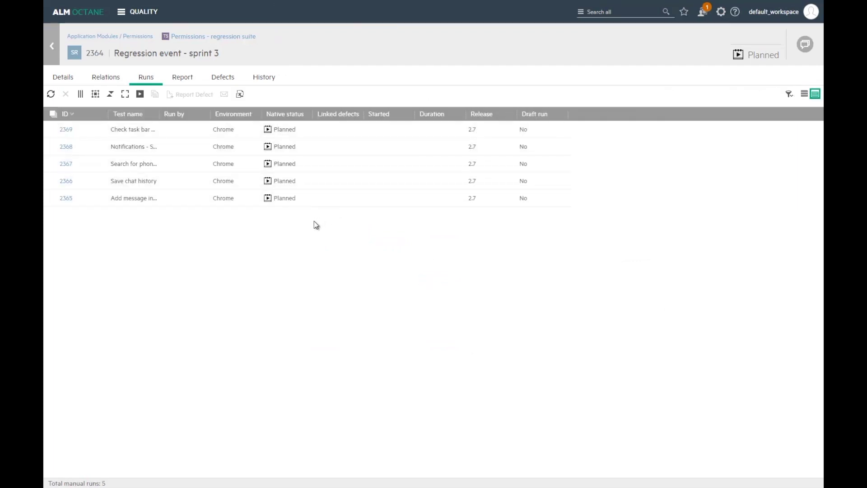
pyautogui.click(194, 131)
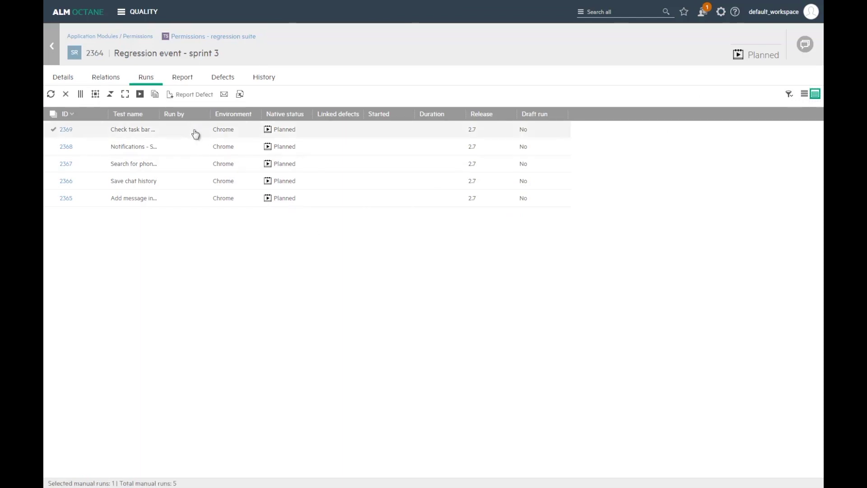
pyautogui.click(211, 189)
# Bulk-update Run by on runs 2366–2368 to one tester, then assign run 2365's tester
pyautogui.click(197, 151)
pyautogui.keyDown('shift'); pyautogui.click(186, 180); pyautogui.keyUp('shift')
pyautogui.rightClick(186, 164)
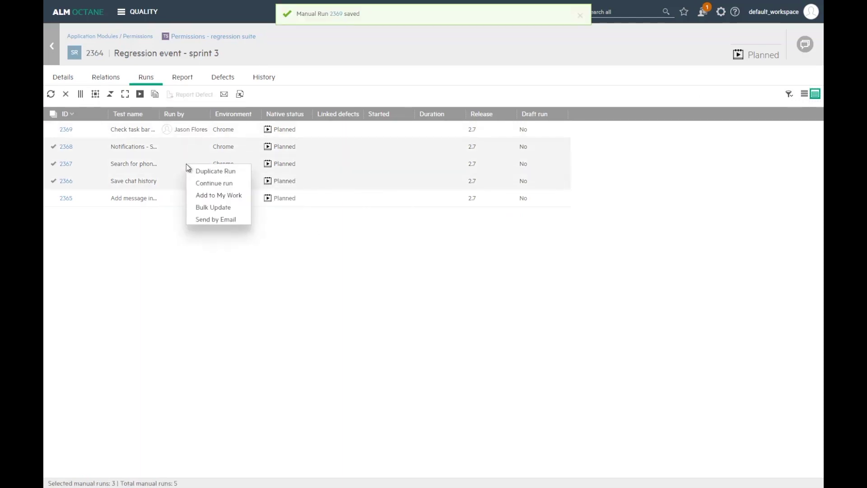
pyautogui.click(212, 206)
pyautogui.click(265, 76)
pyautogui.write('run')
pyautogui.click(250, 105)
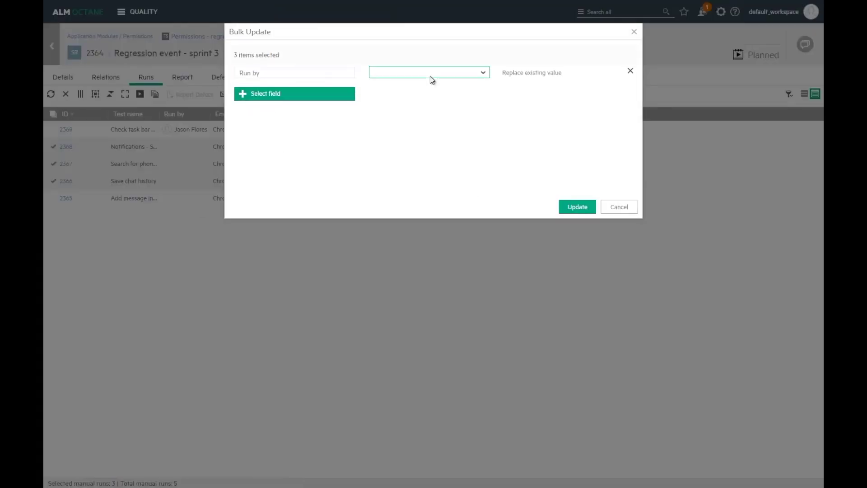
pyautogui.click(432, 75)
pyautogui.write('amy')
pyautogui.click(439, 111)
pyautogui.click(567, 206)
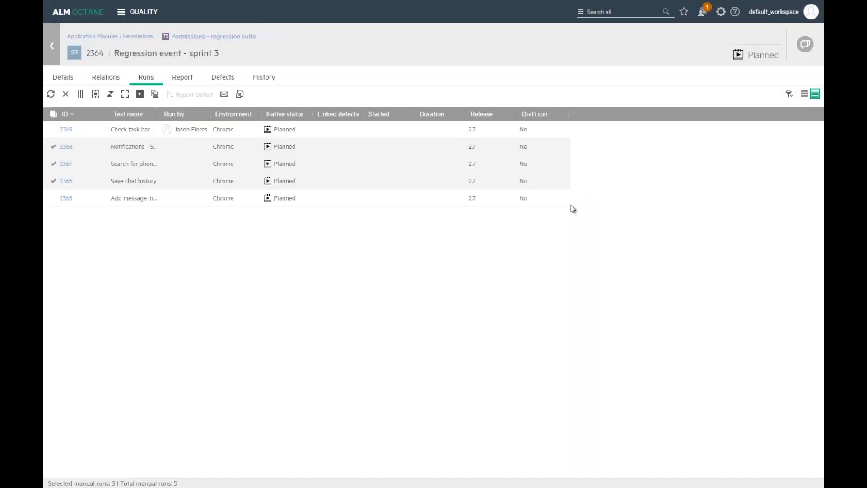
pyautogui.click(188, 199)
pyautogui.click(225, 255)
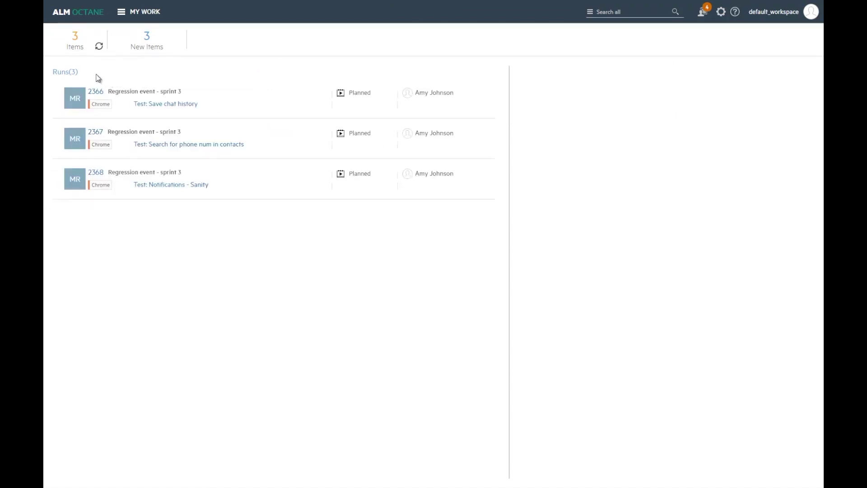
# Show run 2366's details on My Work: release 2.7, suite run 2364
pyautogui.click(236, 111)
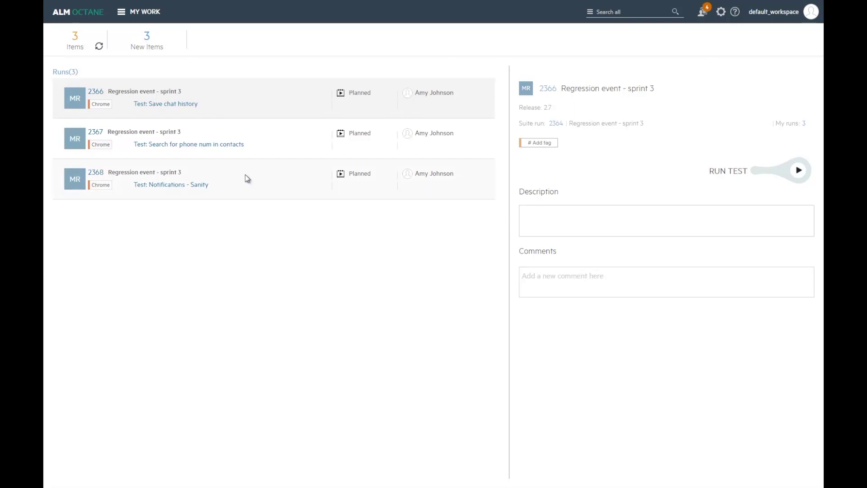
pyautogui.click(122, 13)
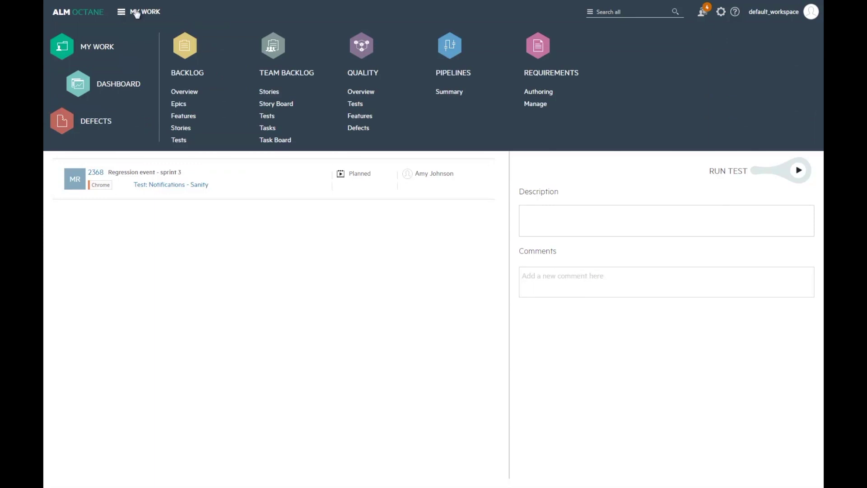
# Open the Permissions Overview in Quality and read the values in its run, coverage and open-defect charts
pyautogui.click(363, 45)
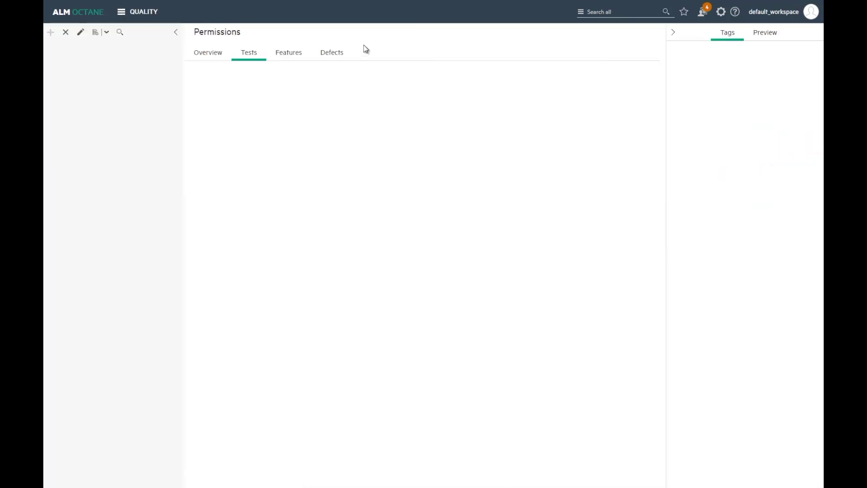
pyautogui.click(206, 54)
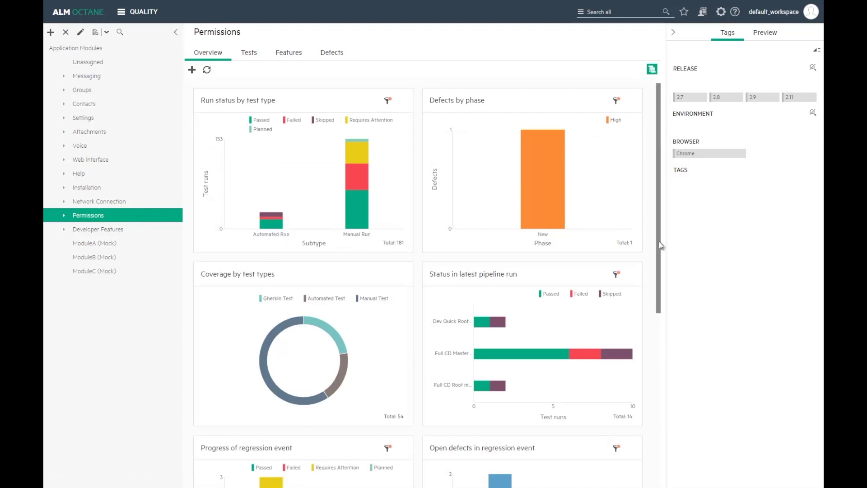
pyautogui.moveTo(660, 241); pyautogui.dragTo(662, 420)
pyautogui.moveTo(276, 255)
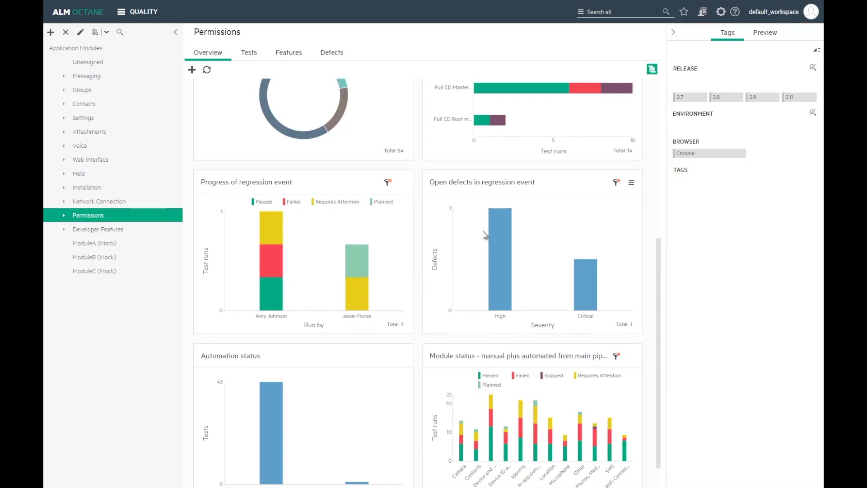
pyautogui.moveTo(497, 244)
pyautogui.moveTo(586, 276)
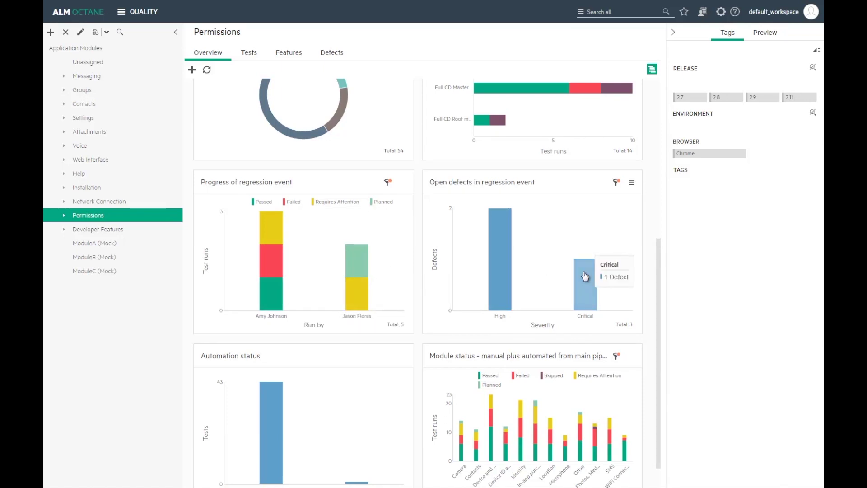
pyautogui.click(249, 53)
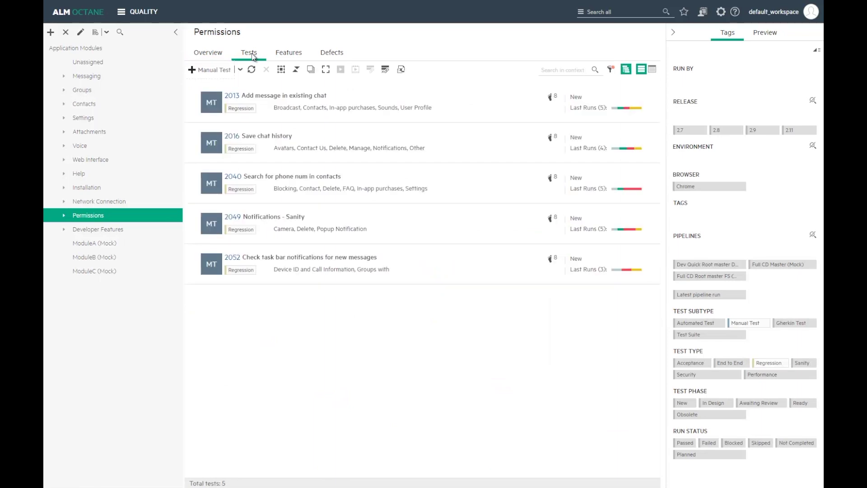
# Set test 2013's automation status to Ready for automation and make the first listed user its owner
pyautogui.click(346, 97)
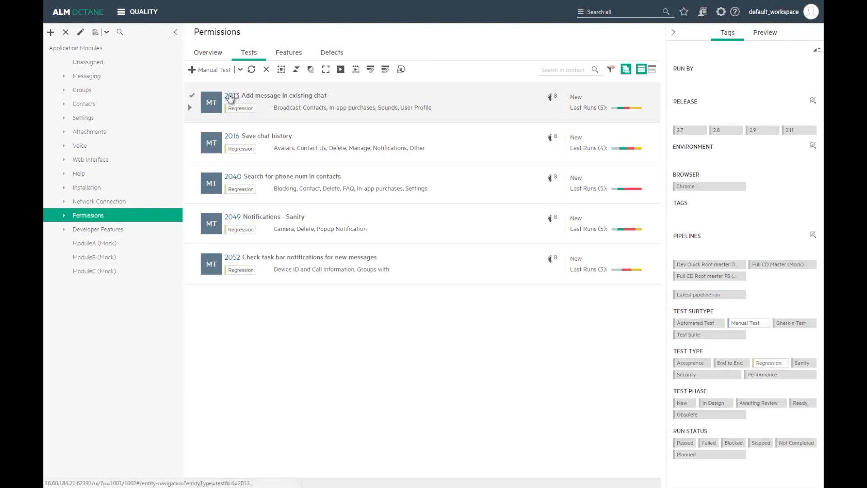
pyautogui.click(231, 96)
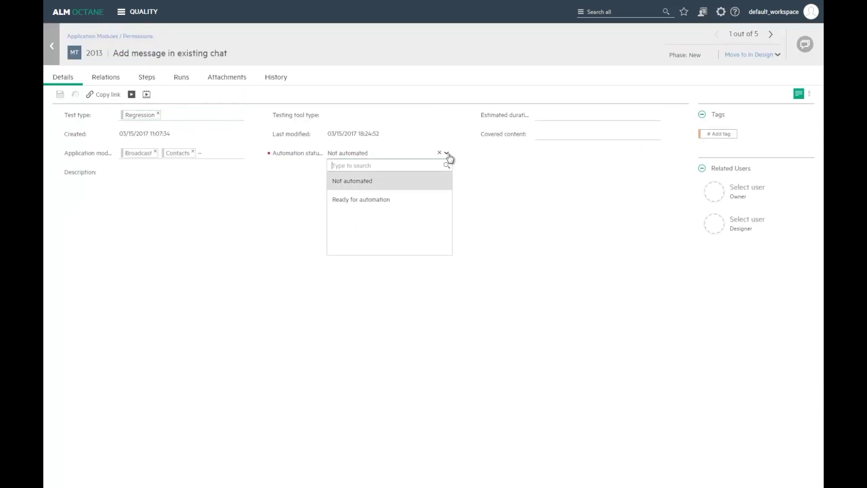
pyautogui.click(397, 201)
pyautogui.click(712, 187)
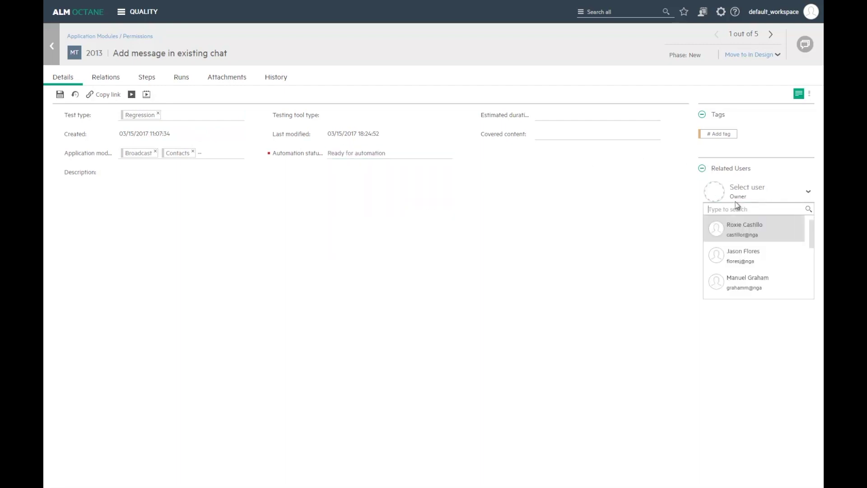
pyautogui.click(738, 228)
# Link a covering automated test to test 2013 and check its runs
pyautogui.click(109, 78)
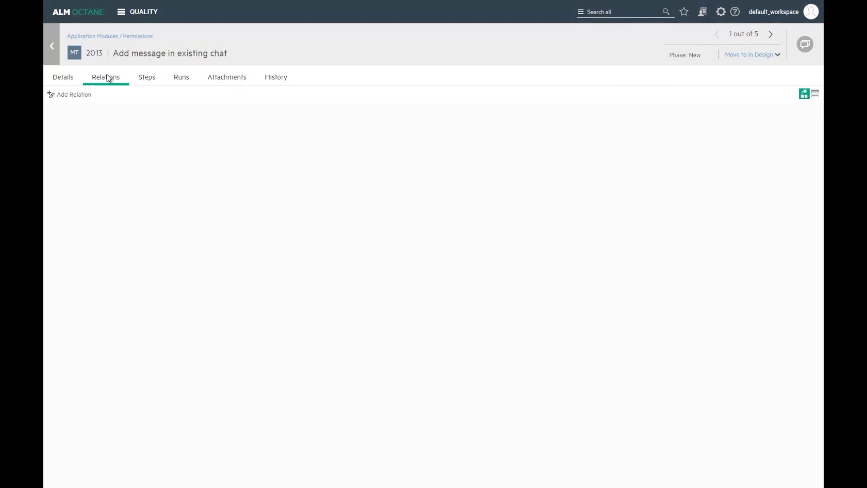
pyautogui.click(80, 96)
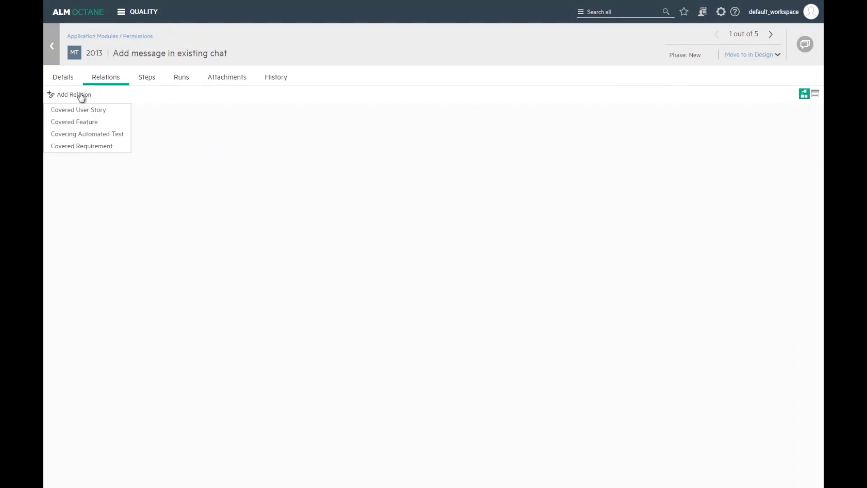
pyautogui.click(96, 135)
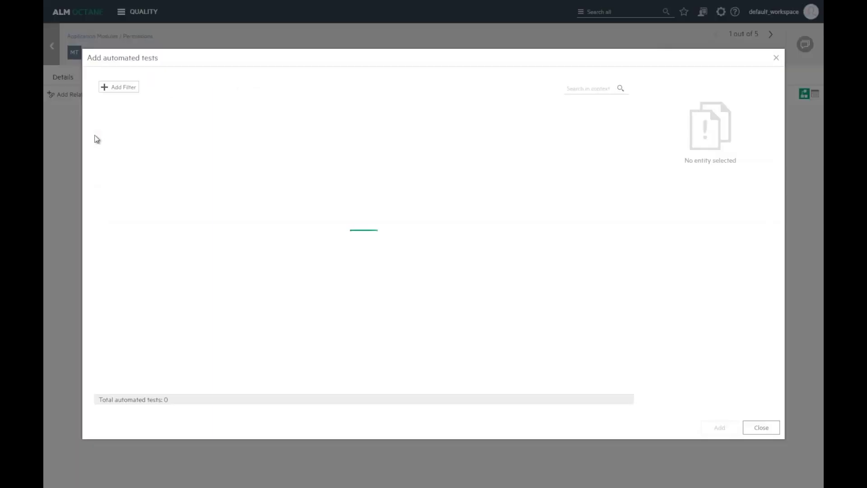
pyautogui.click(719, 427)
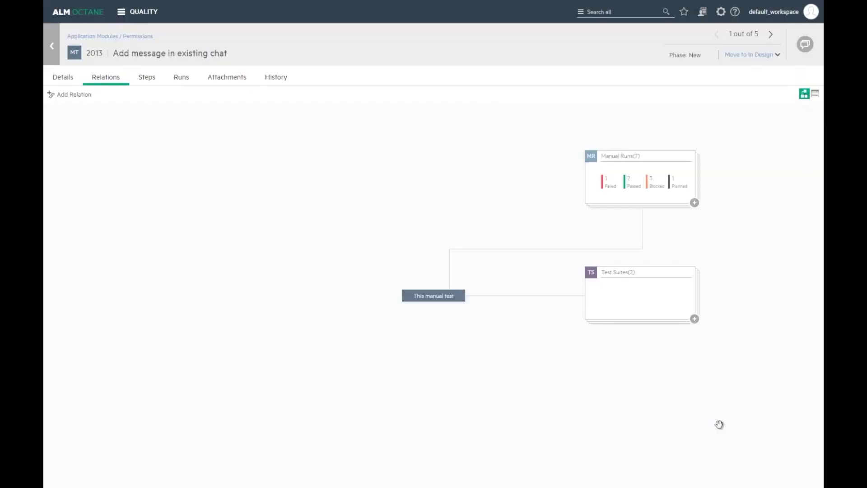
pyautogui.click(72, 80)
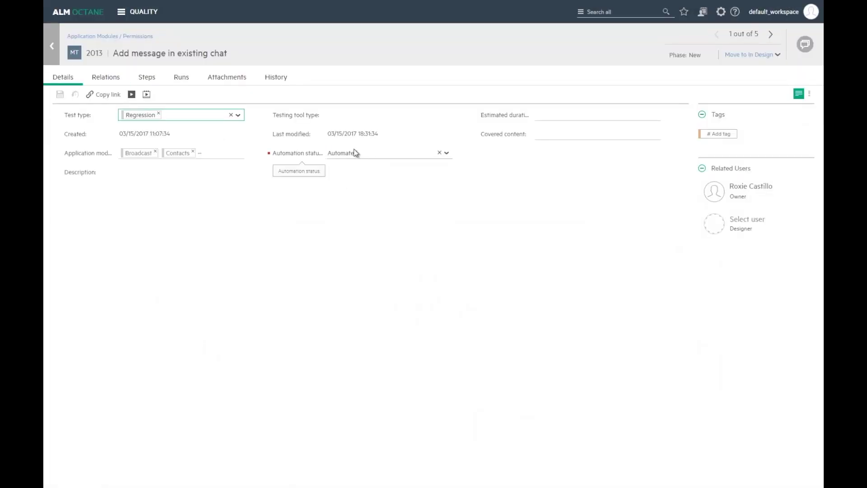
pyautogui.click(180, 80)
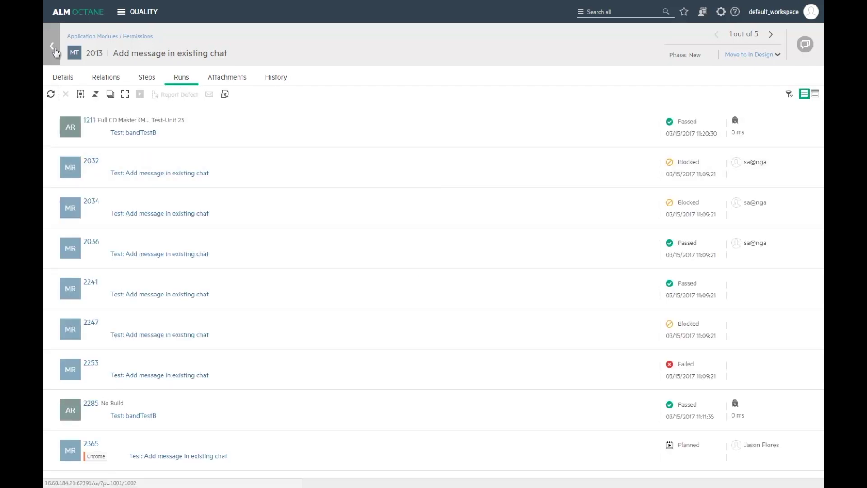
pyautogui.click(55, 51)
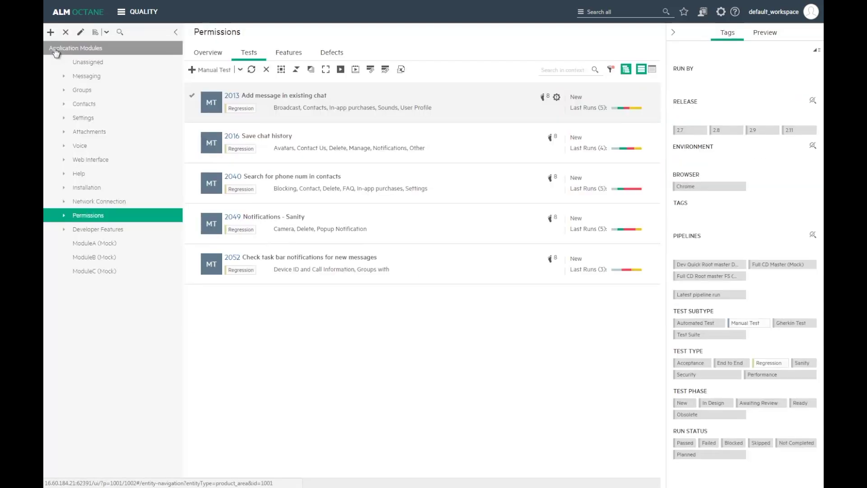
# Add custom graph 'Module status - manual plus automated from main pipeline' to the Permissions Overview
pyautogui.click(208, 52)
pyautogui.scroll(-5, 534, 275)
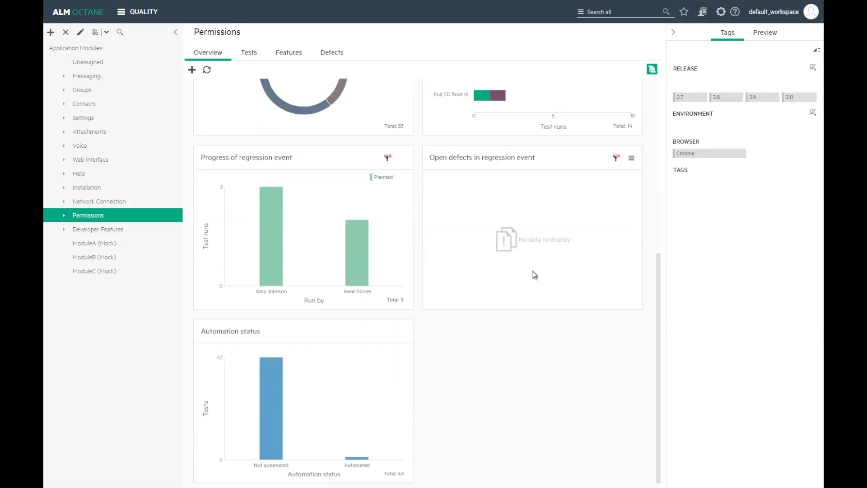
pyautogui.click(191, 69)
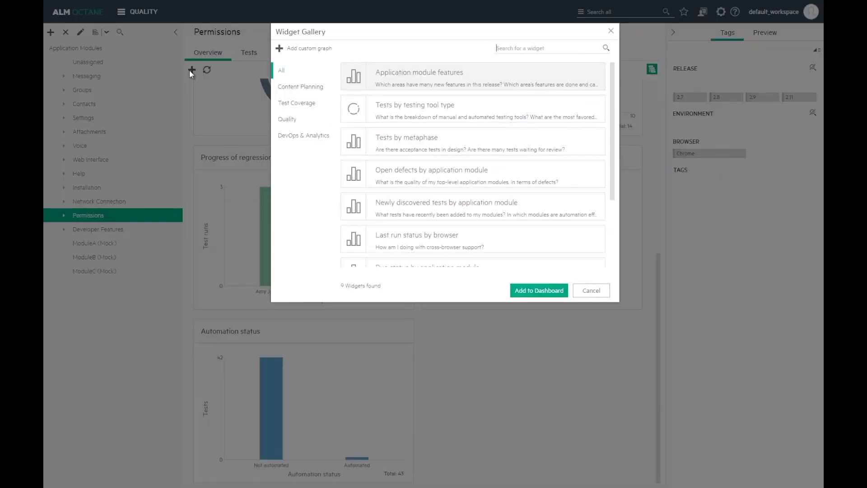
pyautogui.click(292, 49)
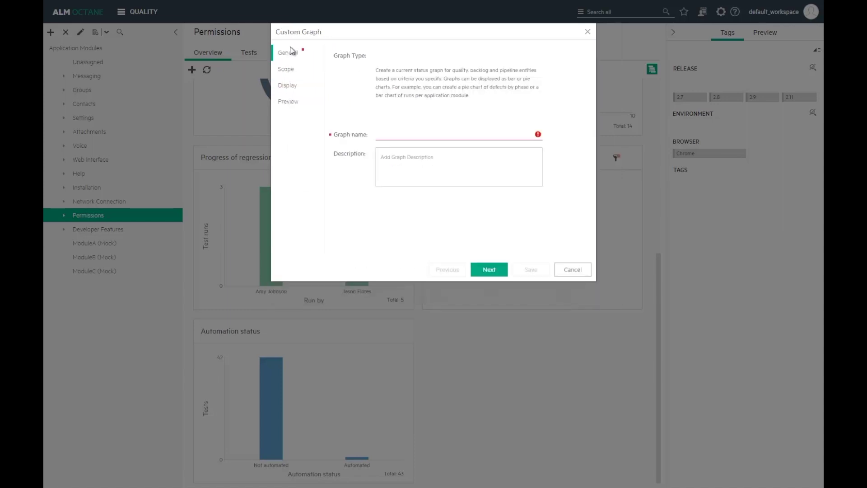
pyautogui.click(411, 135)
pyautogui.write('Modu')
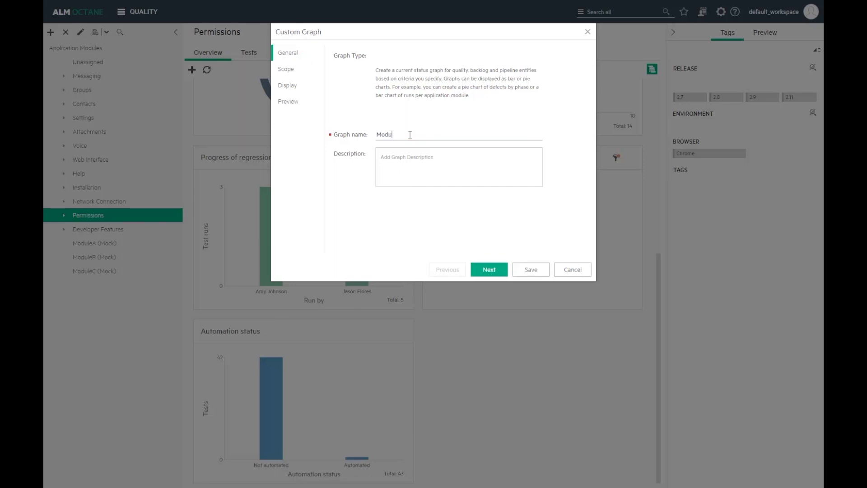
pyautogui.write('le status - manual plus automated from main pipel')
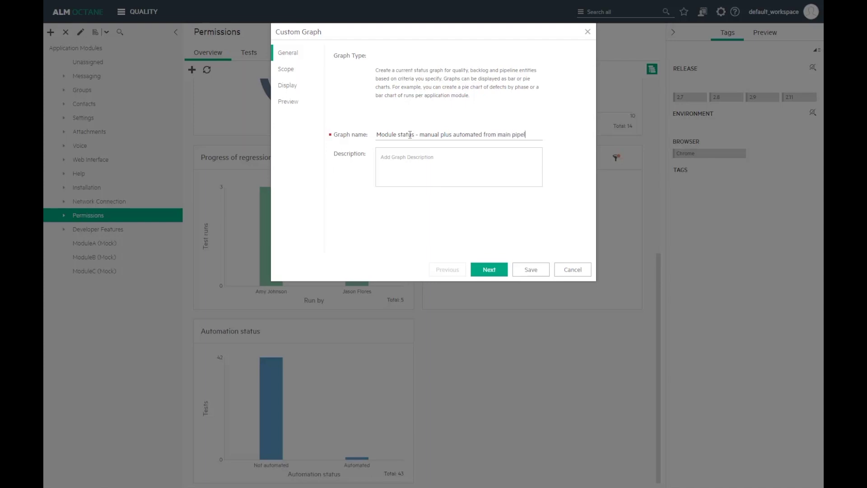
pyautogui.write('ine')
pyautogui.click(530, 269)
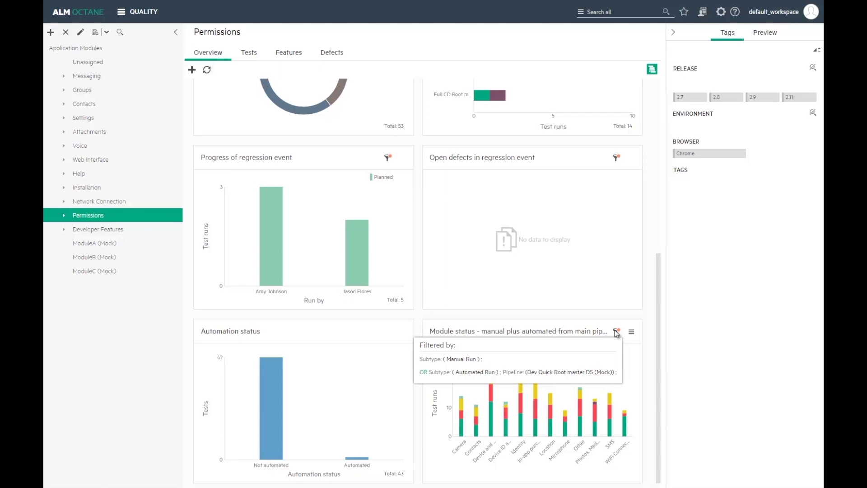
pyautogui.click(253, 54)
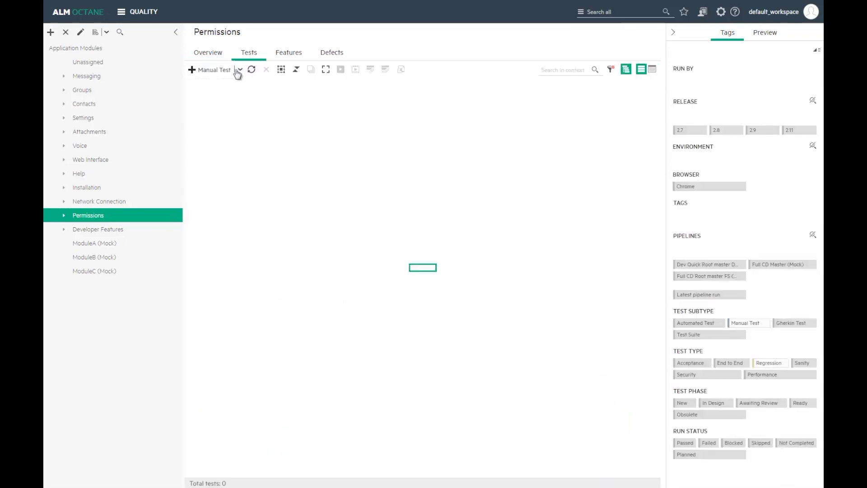
# Create Gherkin test 'Permissions basic scenarios' with one blank scenario, then go to the home page
pyautogui.click(240, 72)
pyautogui.click(253, 85)
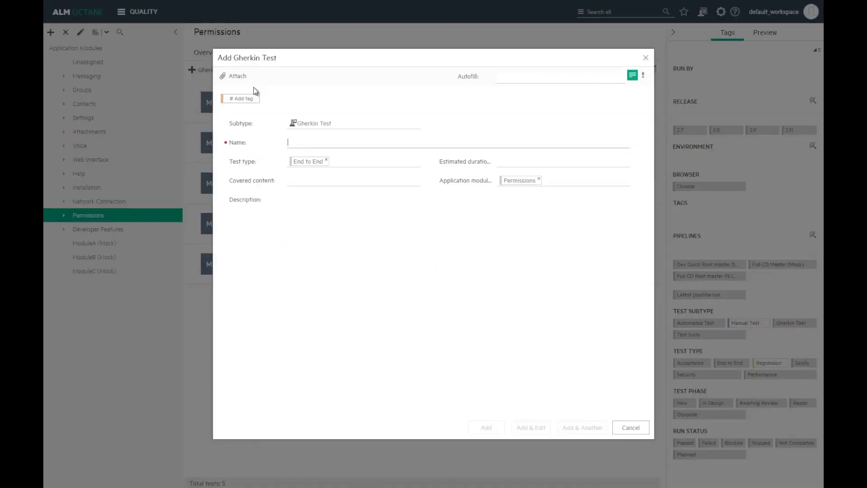
pyautogui.write('Permissions basic scenarios')
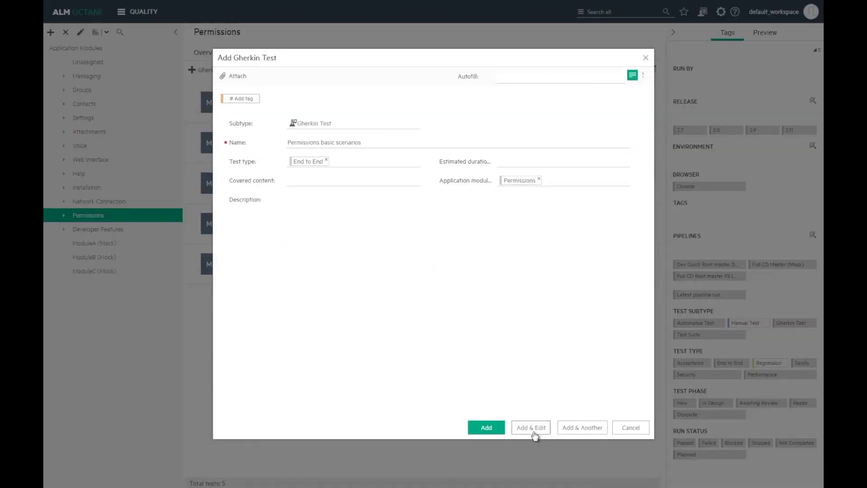
pyautogui.click(533, 433)
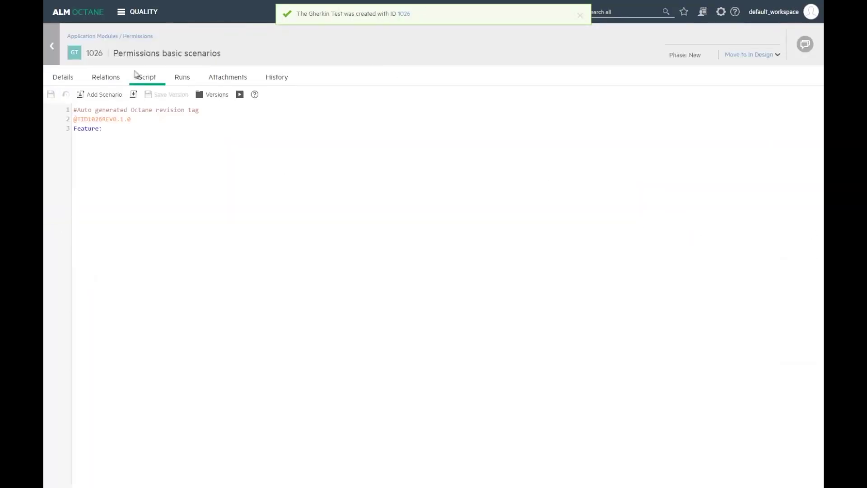
pyautogui.click(114, 96)
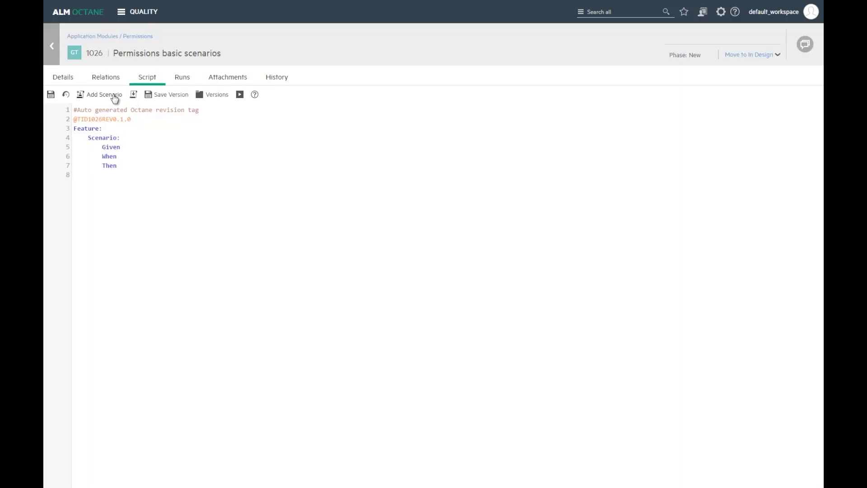
pyautogui.click(79, 13)
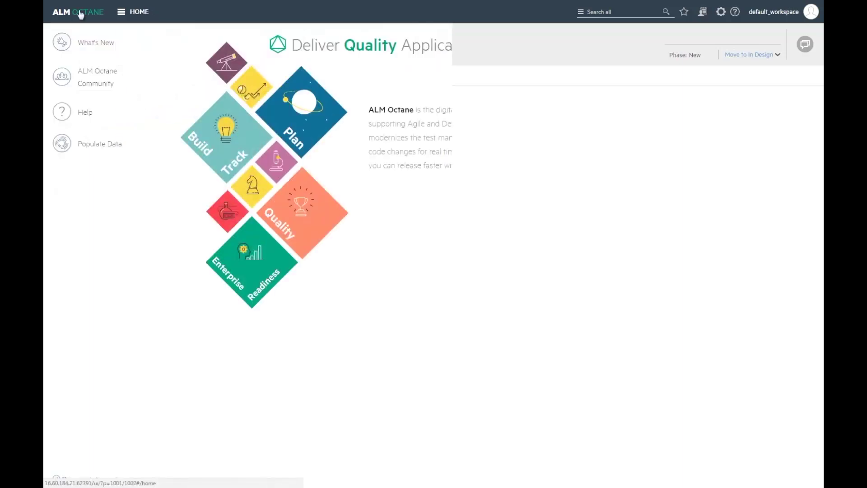